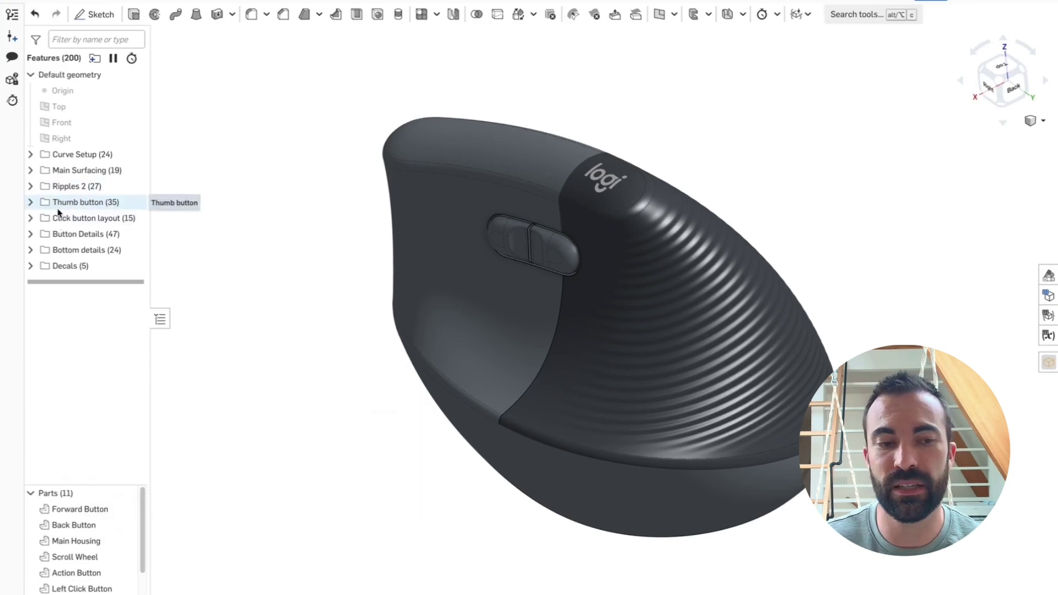
# Show each feature's regeneration time, topped by Drape surface 1, and select the 10.87s total
pyautogui.click(132, 60)
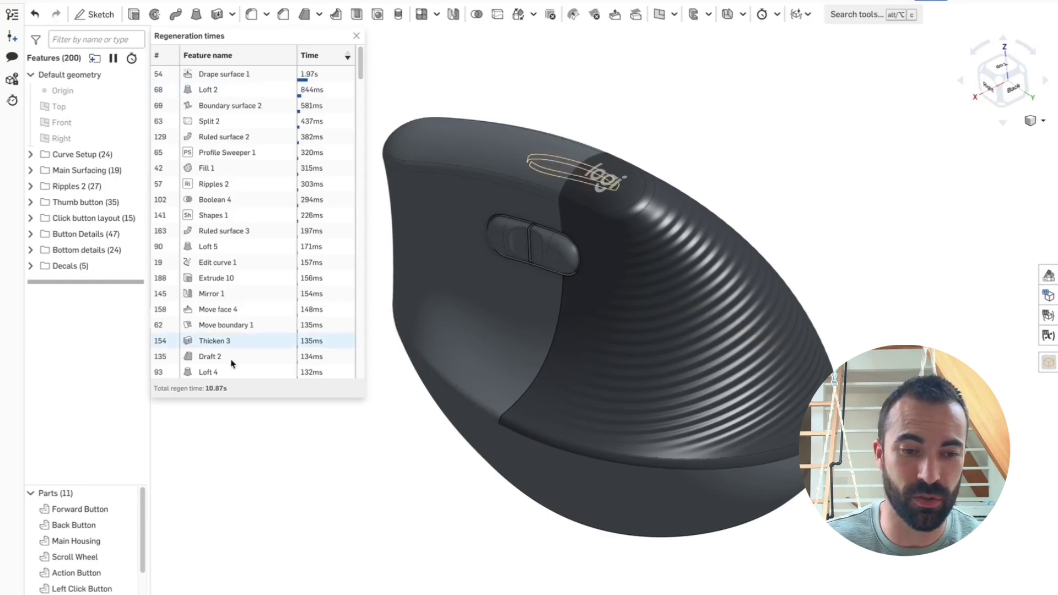
pyautogui.doubleClick(216, 388)
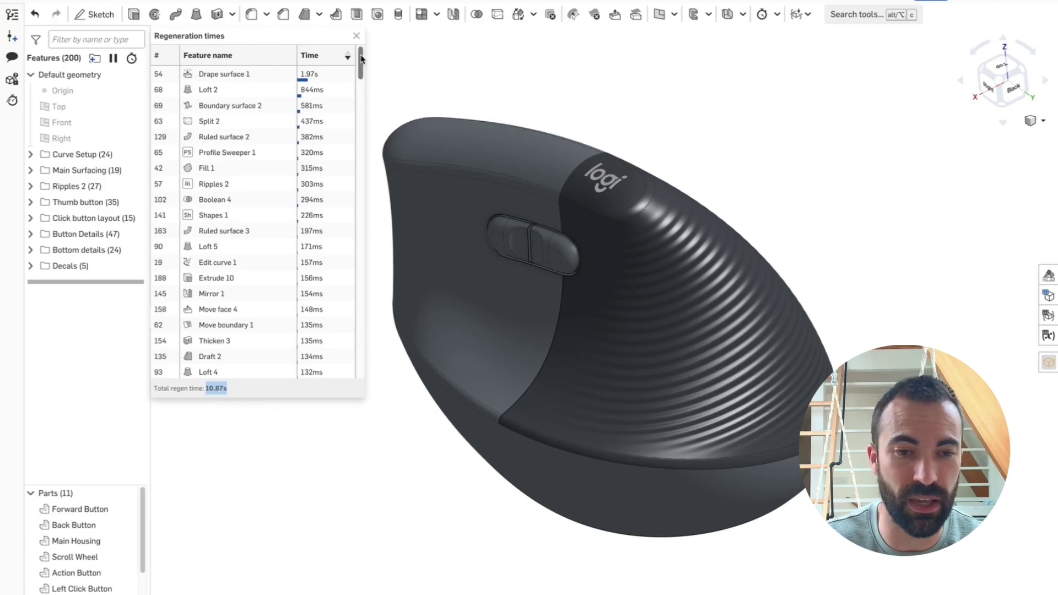
pyautogui.scroll(-3, 361, 69)
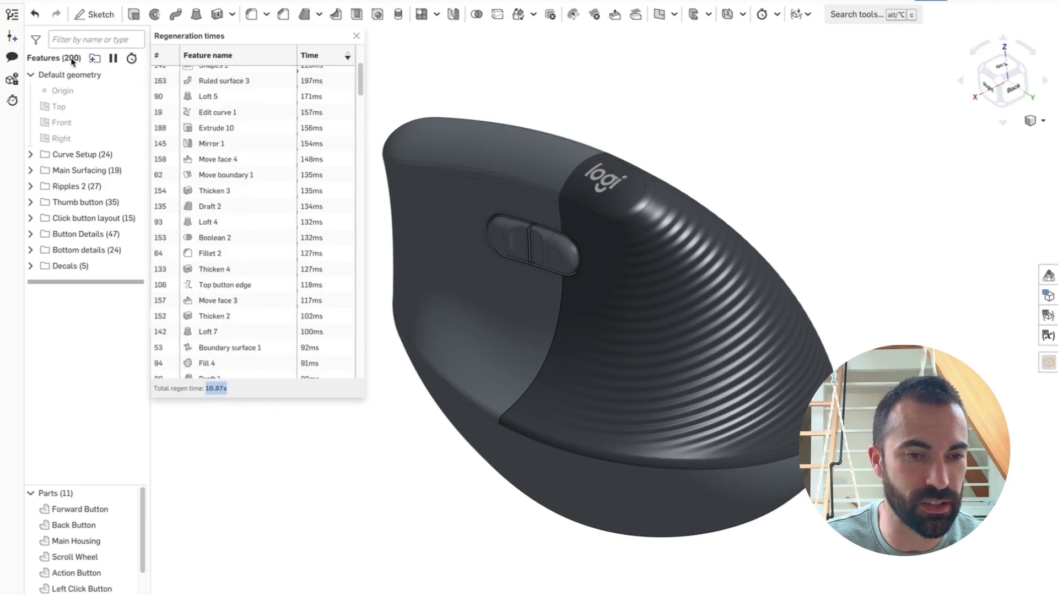
pyautogui.moveTo(364, 81); pyautogui.dragTo(359, 64)
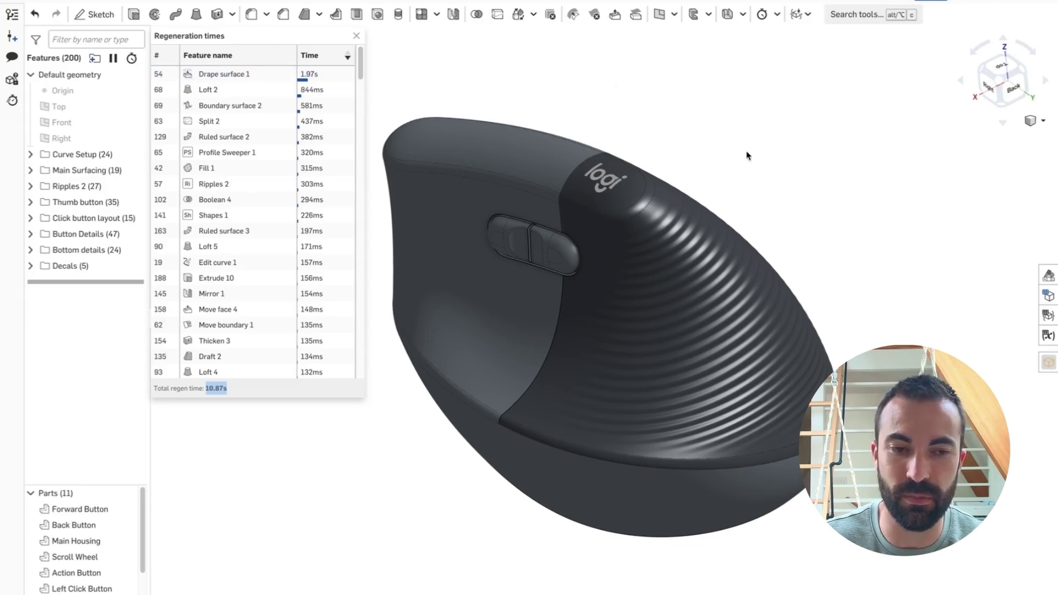
pyautogui.scroll(-3, 854, 203)
pyautogui.moveTo(855, 203); pyautogui.dragTo(832, 235, button='right')
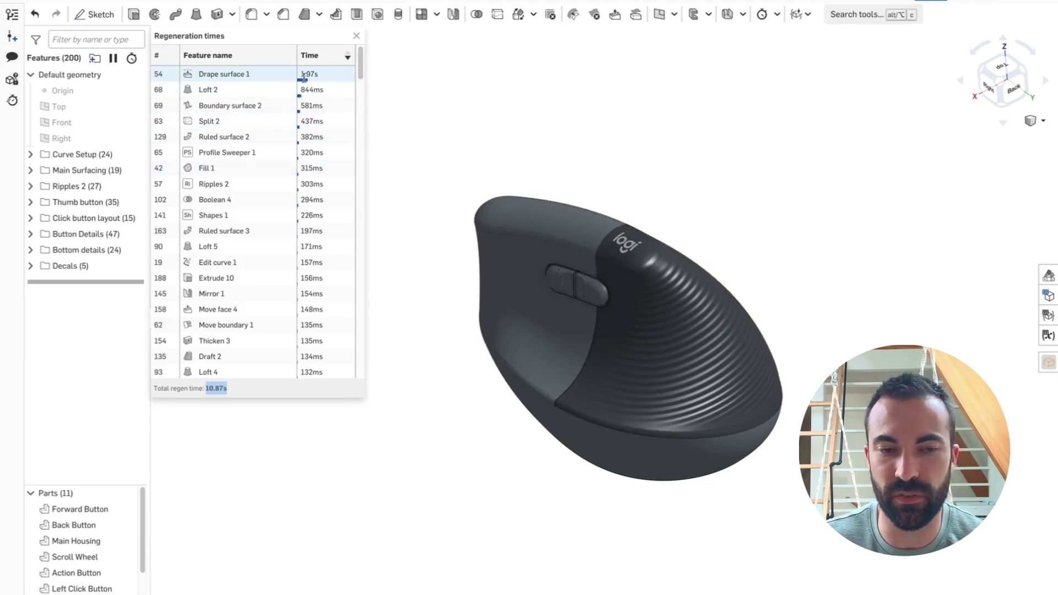
pyautogui.moveTo(361, 67)
pyautogui.mouseDown()
pyautogui.moveTo(359, 307)
pyautogui.moveTo(366, 63)
pyautogui.mouseUp()
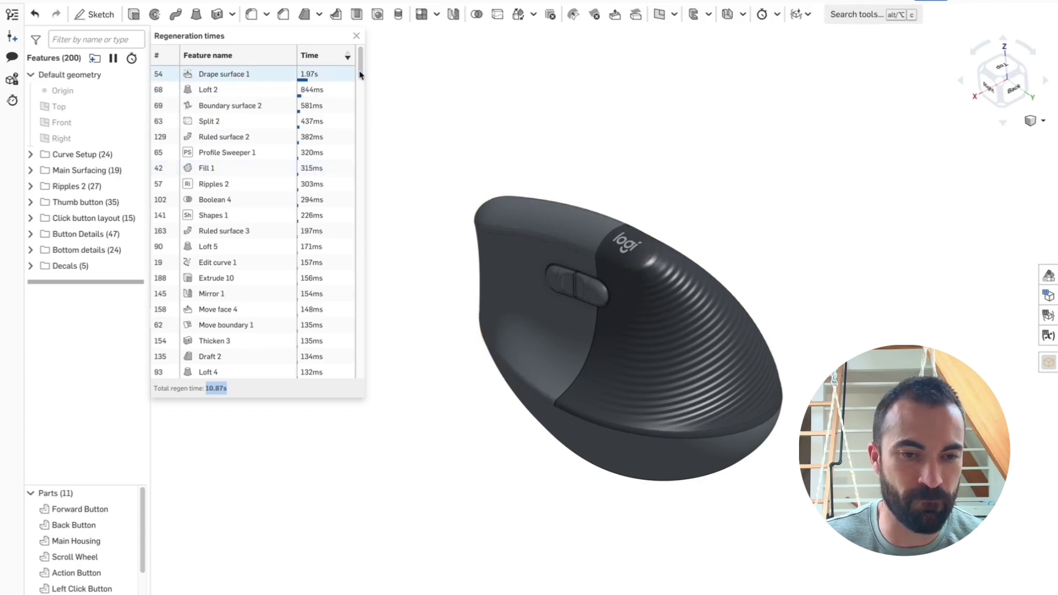
pyautogui.moveTo(361, 70); pyautogui.dragTo(360, 154)
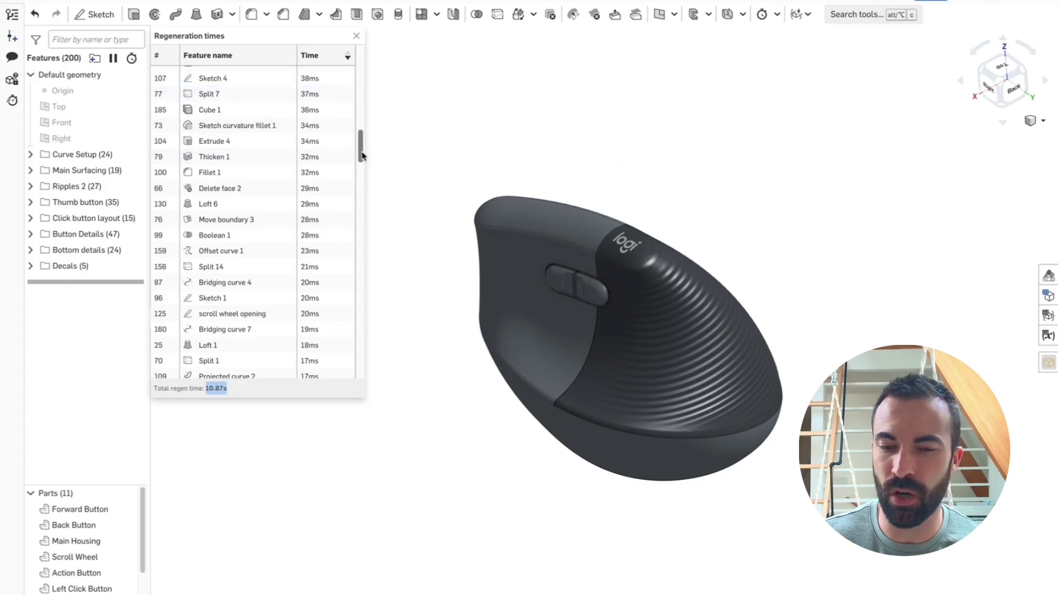
pyautogui.scroll(-2, 362, 156)
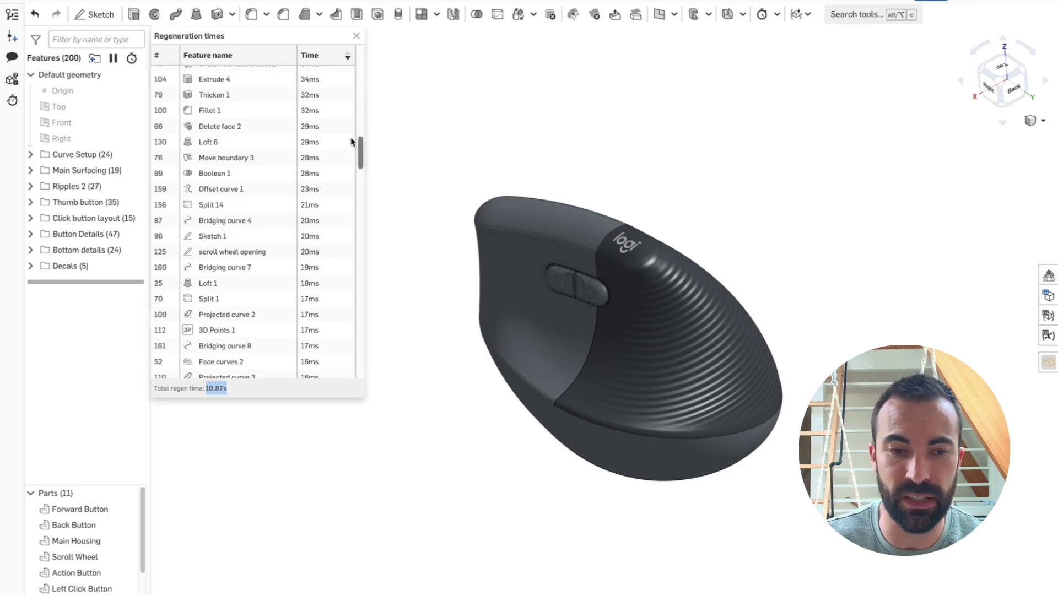
pyautogui.scroll(15, 331, 124)
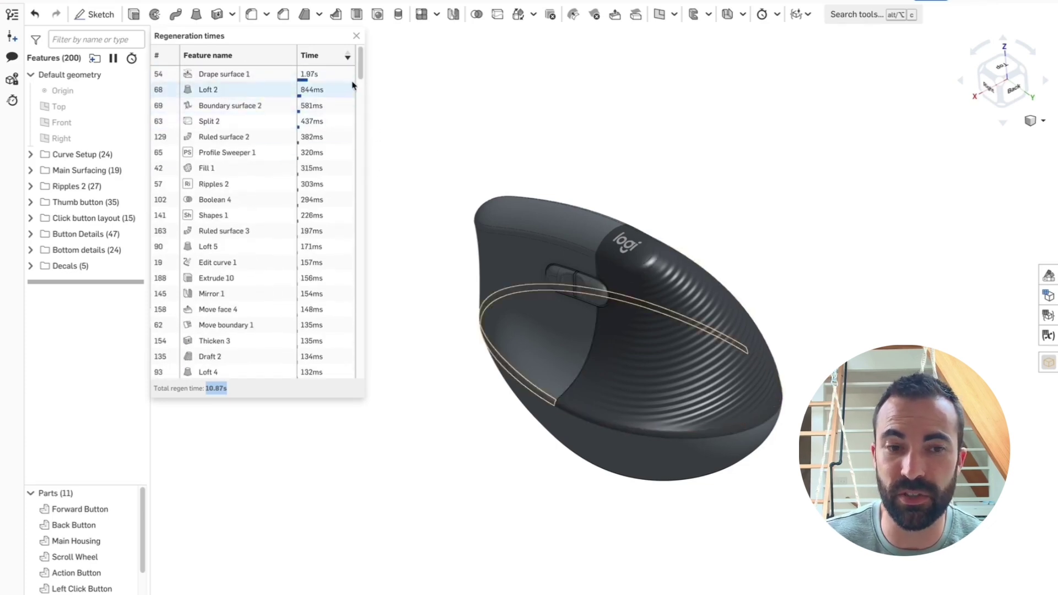
pyautogui.moveTo(361, 65); pyautogui.dragTo(359, 183)
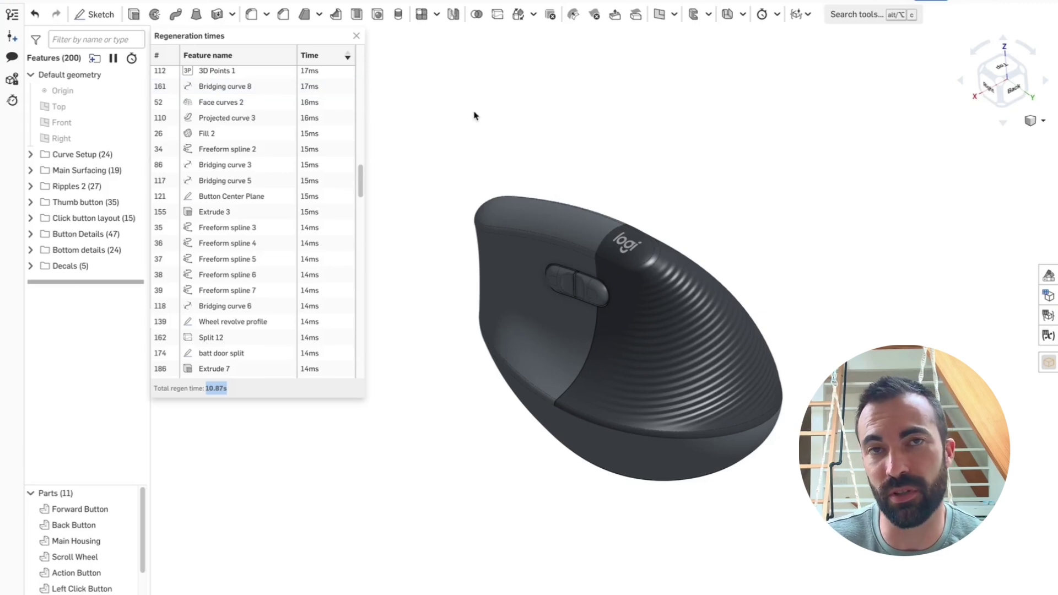
# Close the regeneration times list, then pan and orbit the mouse model back to a three-quarter view
pyautogui.click(356, 35)
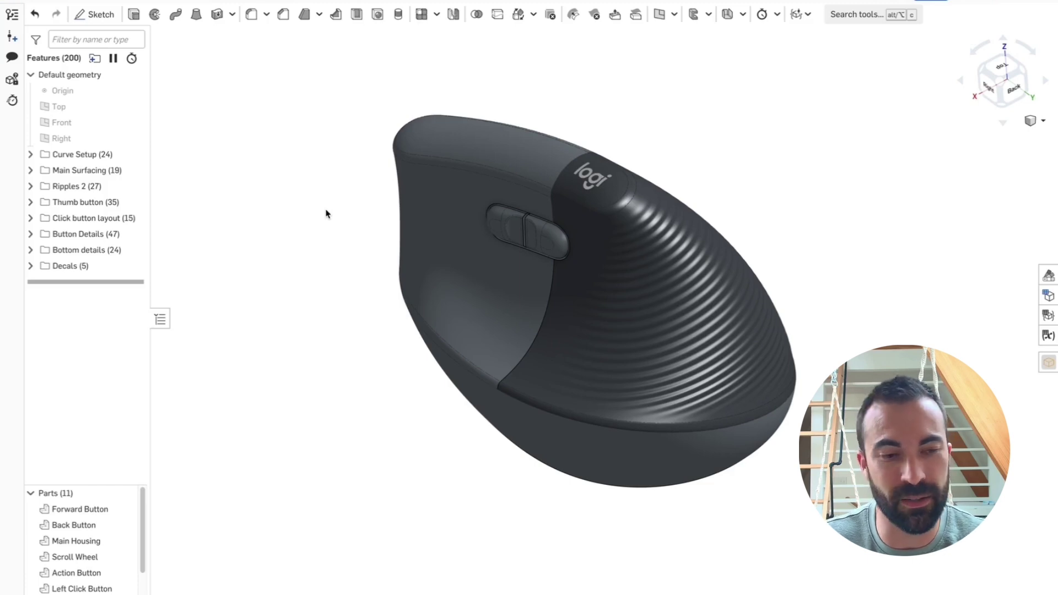
pyautogui.moveTo(327, 215); pyautogui.dragTo(319, 222, button='middle')
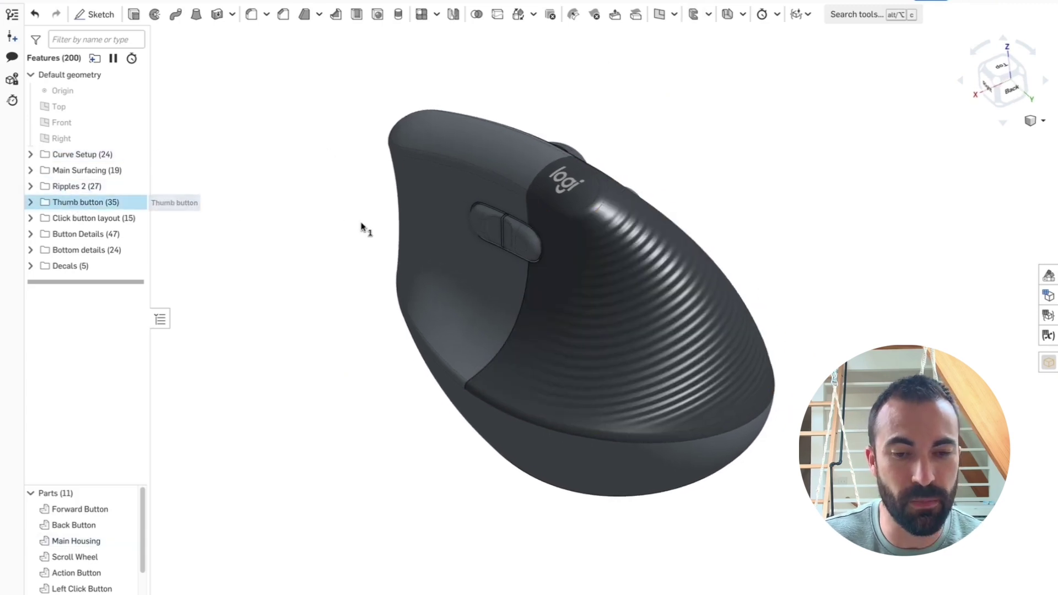
pyautogui.moveTo(452, 188); pyautogui.dragTo(524, 295)
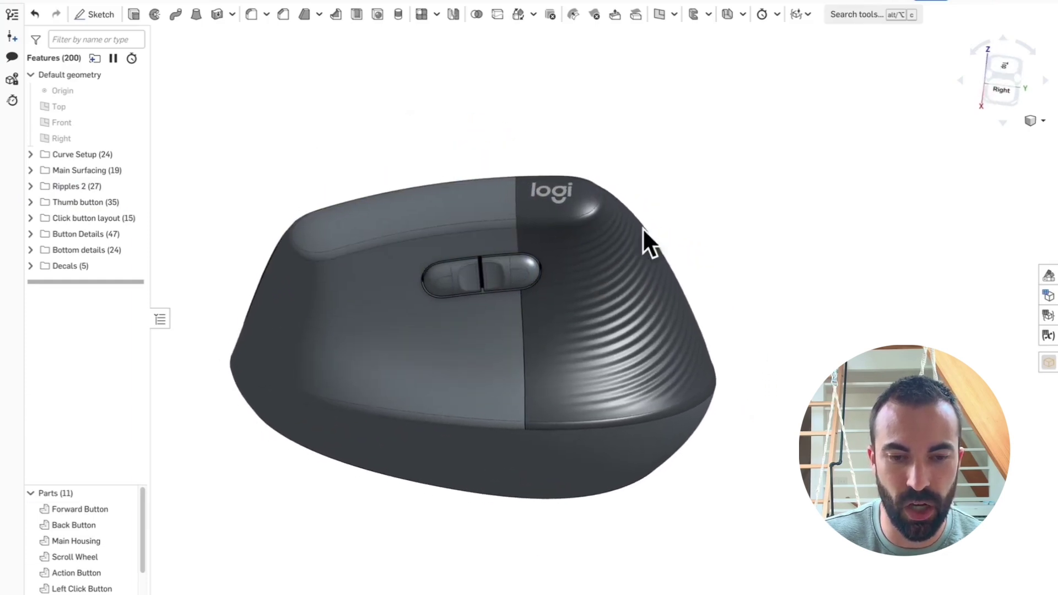
pyautogui.moveTo(649, 236); pyautogui.dragTo(406, 113, button='right')
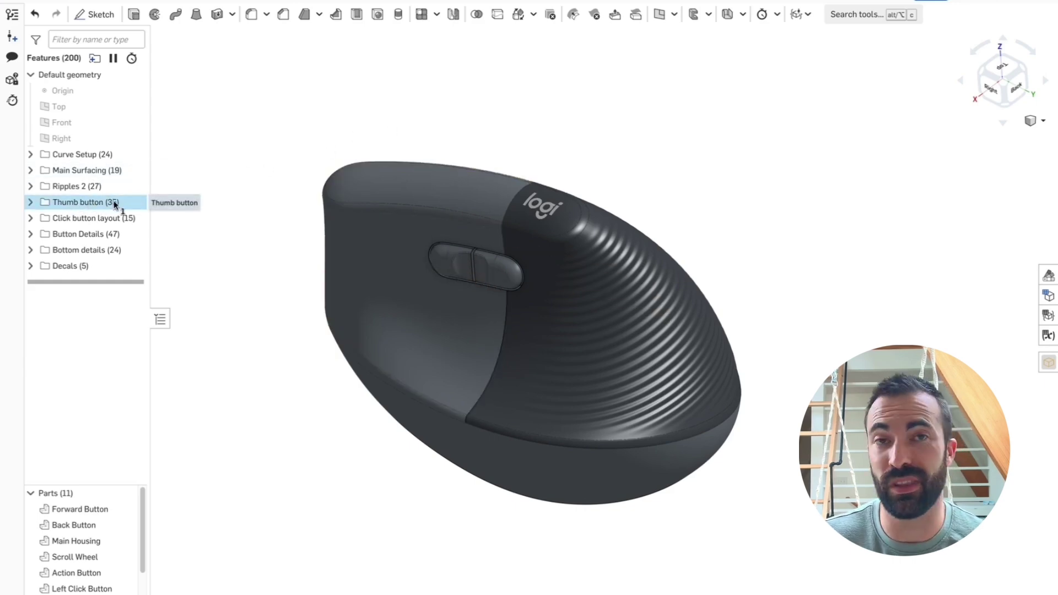
# Reopen the regeneration times list sorted by feature order (#)
pyautogui.click(132, 59)
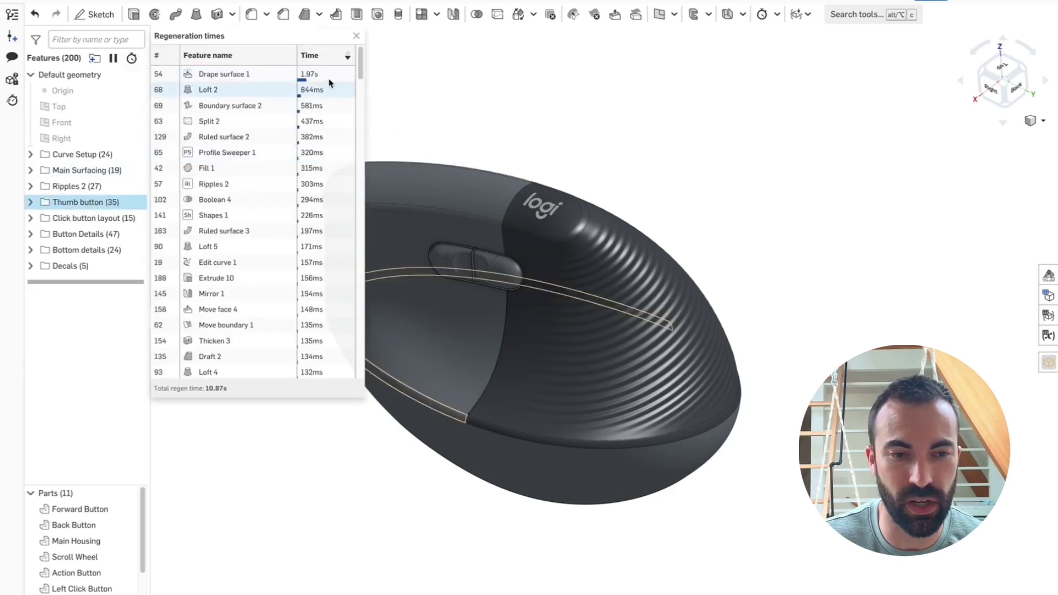
pyautogui.moveTo(360, 69)
pyautogui.mouseDown()
pyautogui.moveTo(361, 121)
pyautogui.moveTo(362, 53)
pyautogui.mouseUp()
pyautogui.click(159, 55)
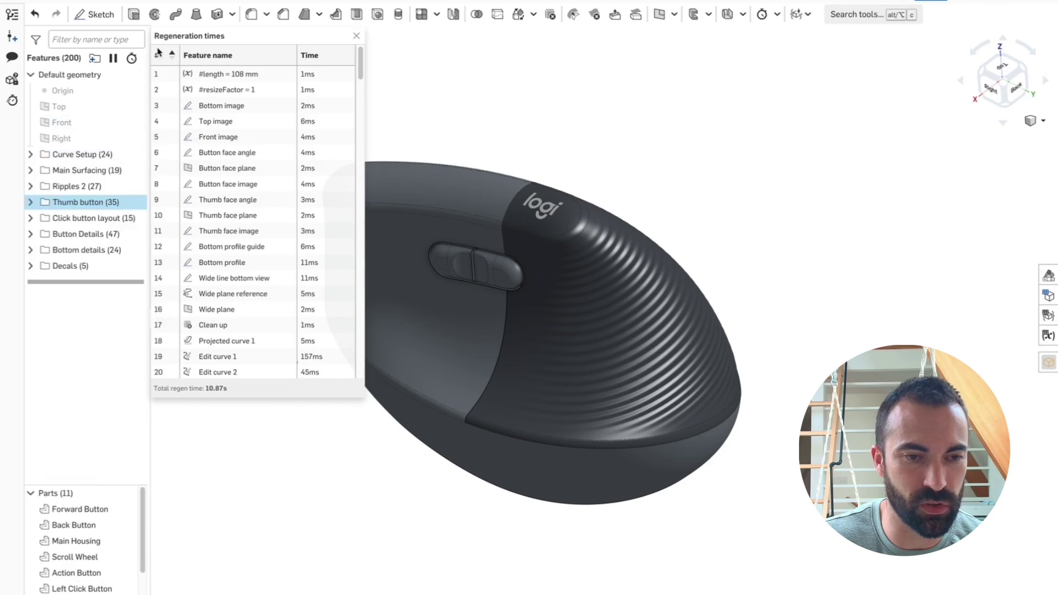
pyautogui.moveTo(359, 61); pyautogui.dragTo(359, 134)
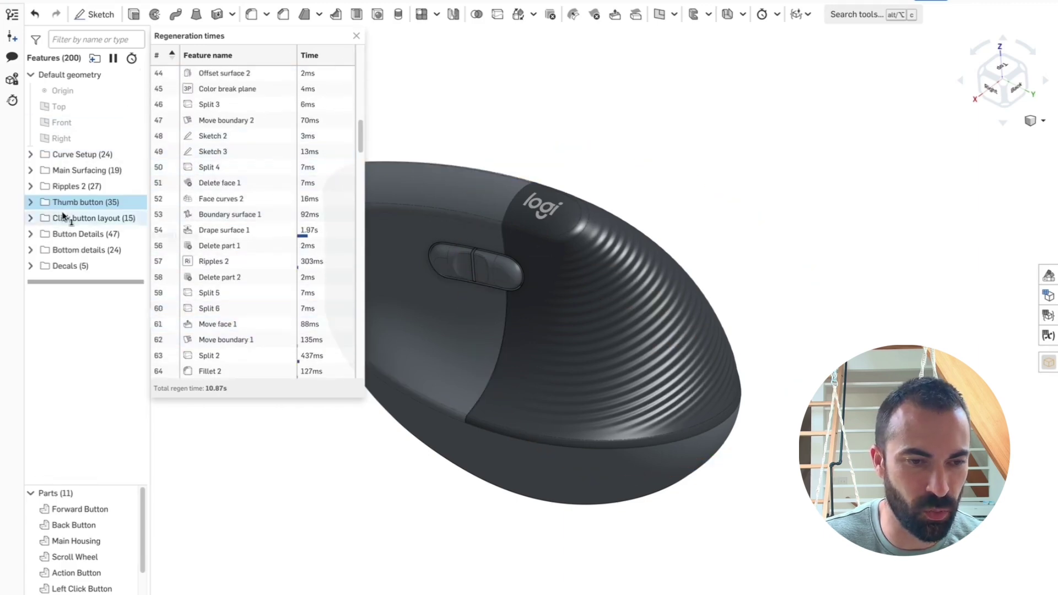
# Inspect the button slot sketch in the Thumb button folder, then re-sort the list by time and close it
pyautogui.click(31, 202)
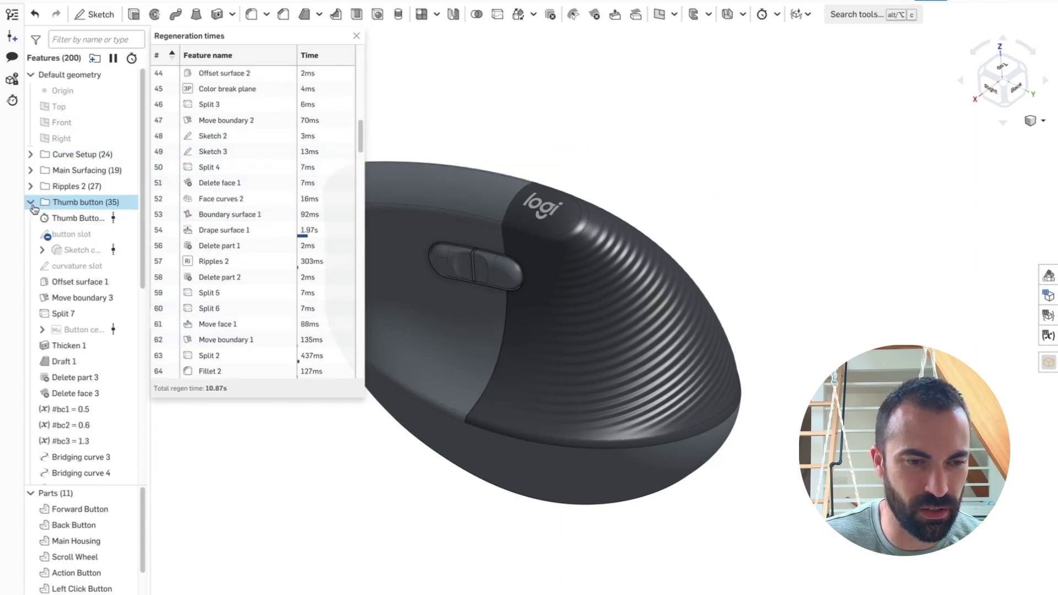
pyautogui.click(68, 235)
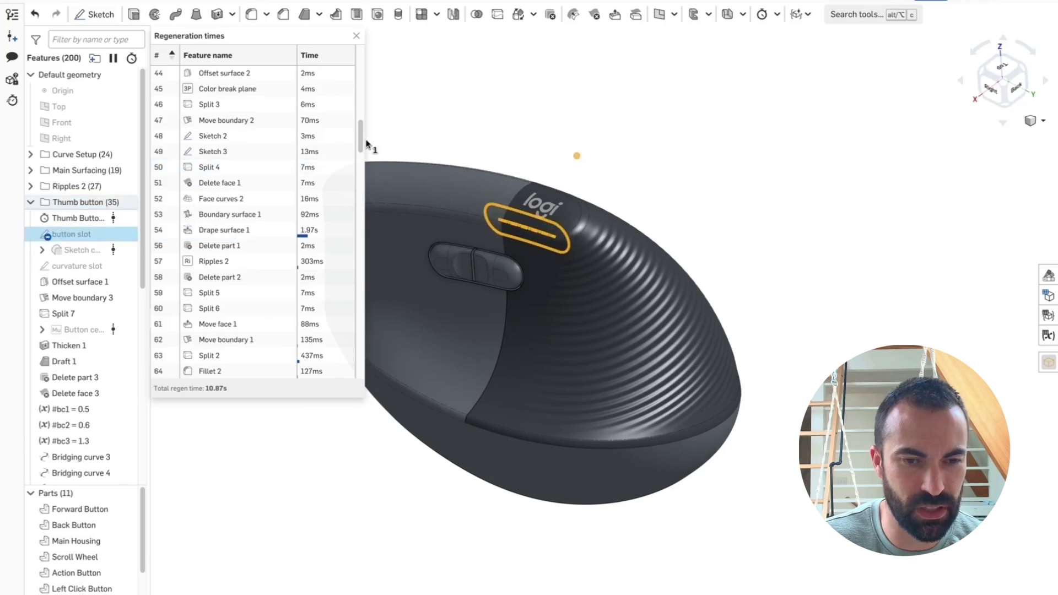
pyautogui.click(31, 202)
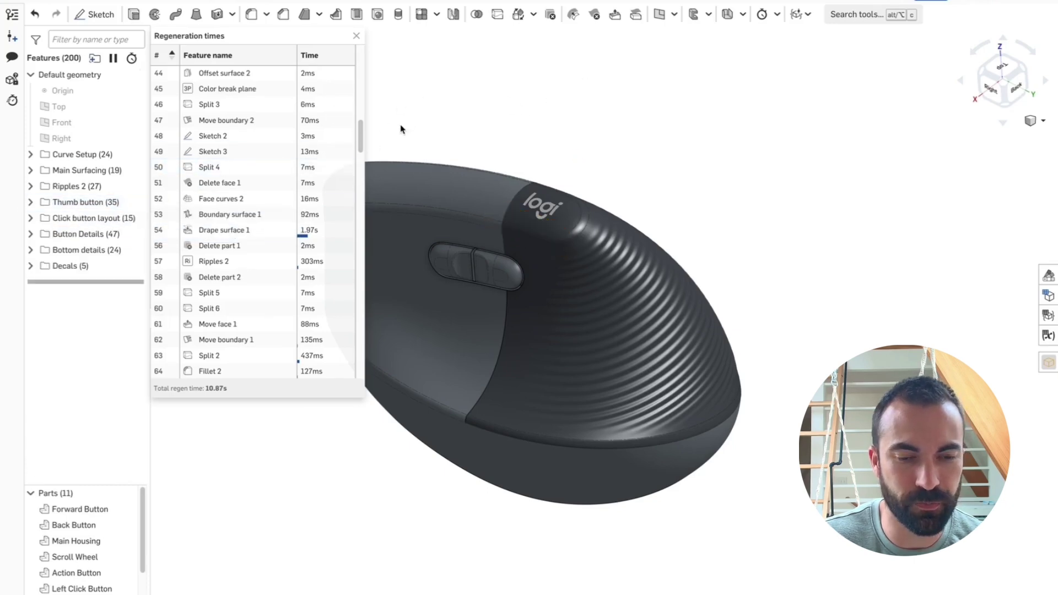
pyautogui.click(333, 58)
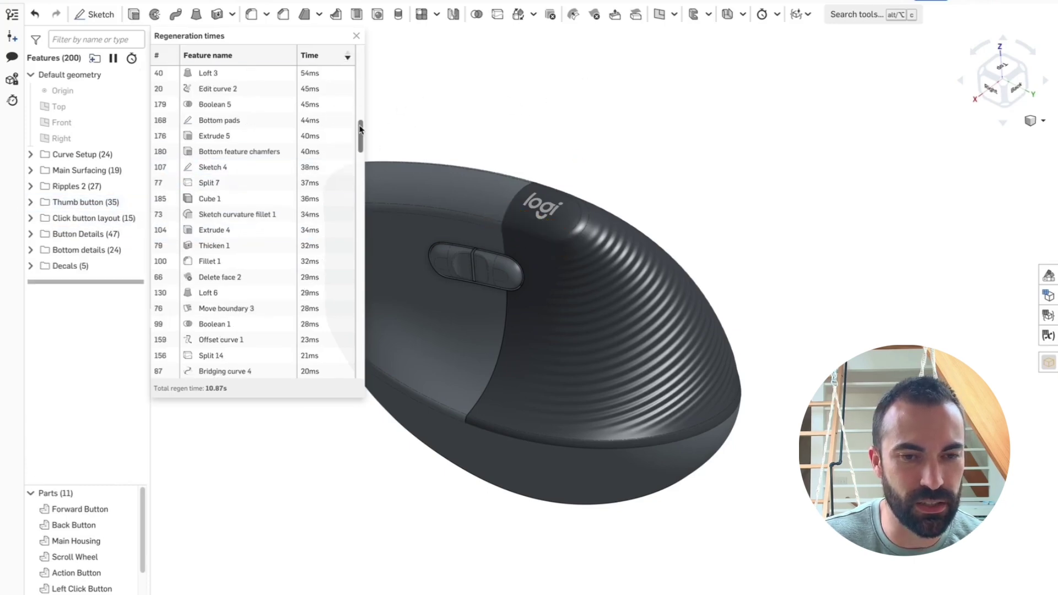
pyautogui.click(356, 36)
# Select the Thumb Button start timer and read its 1380 ms time in the FeatureScript notices
pyautogui.click(31, 203)
pyautogui.click(66, 218)
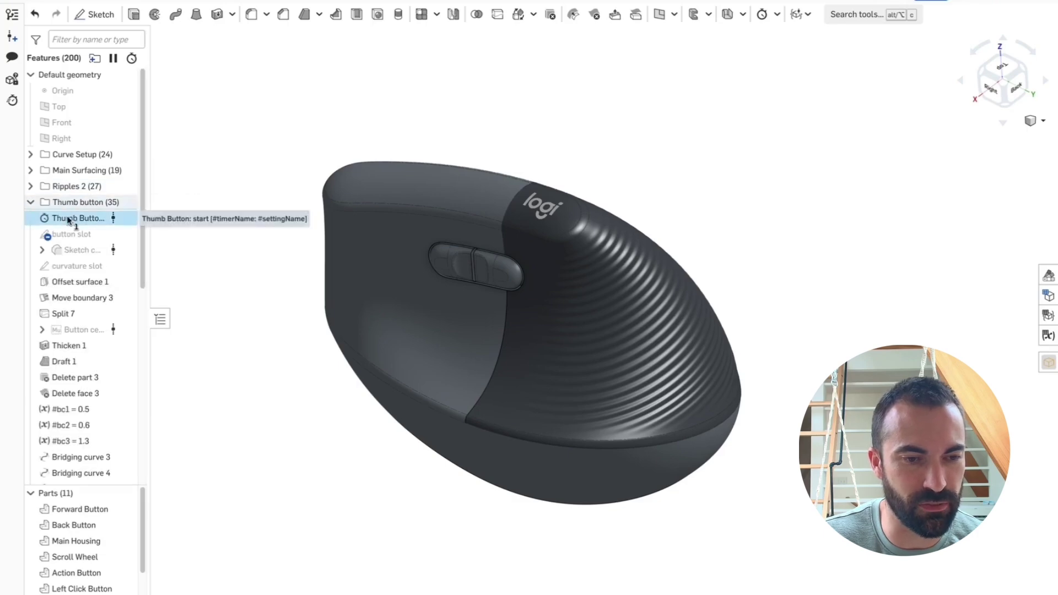
pyautogui.scroll(-10, 130, 276)
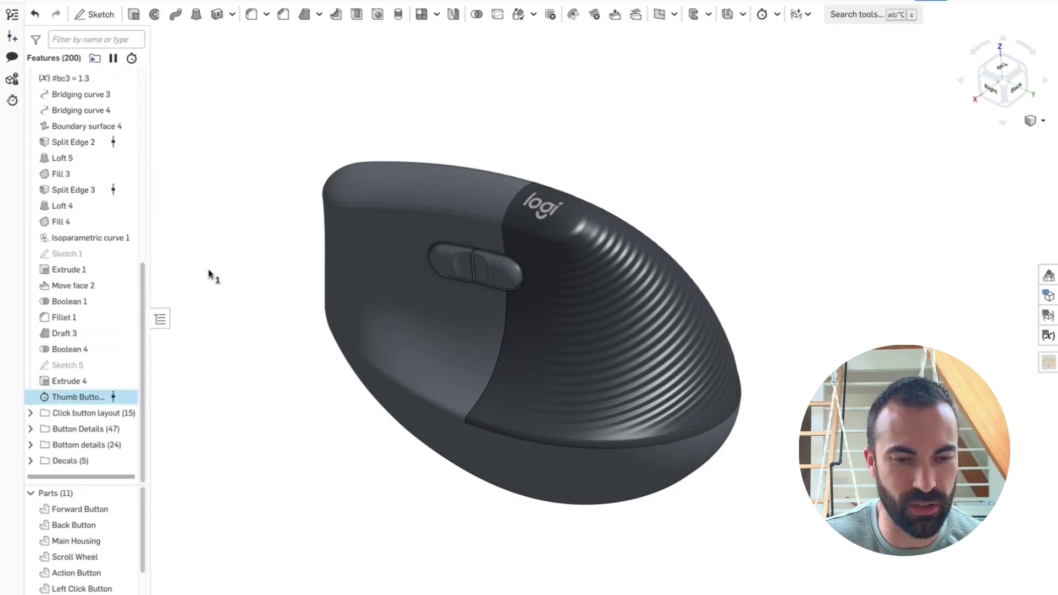
pyautogui.click(839, 4)
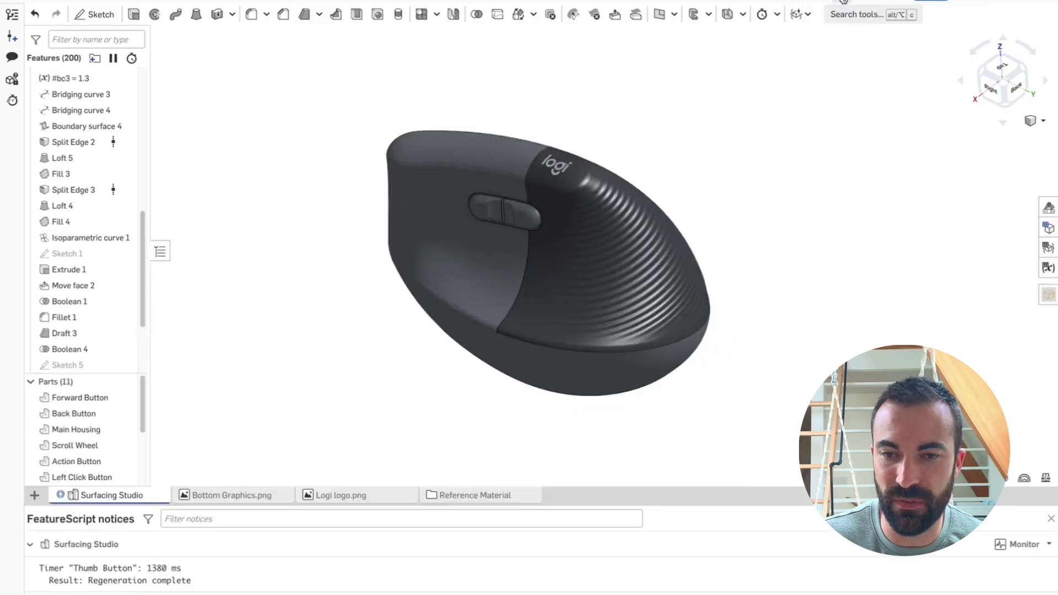
pyautogui.doubleClick(157, 569)
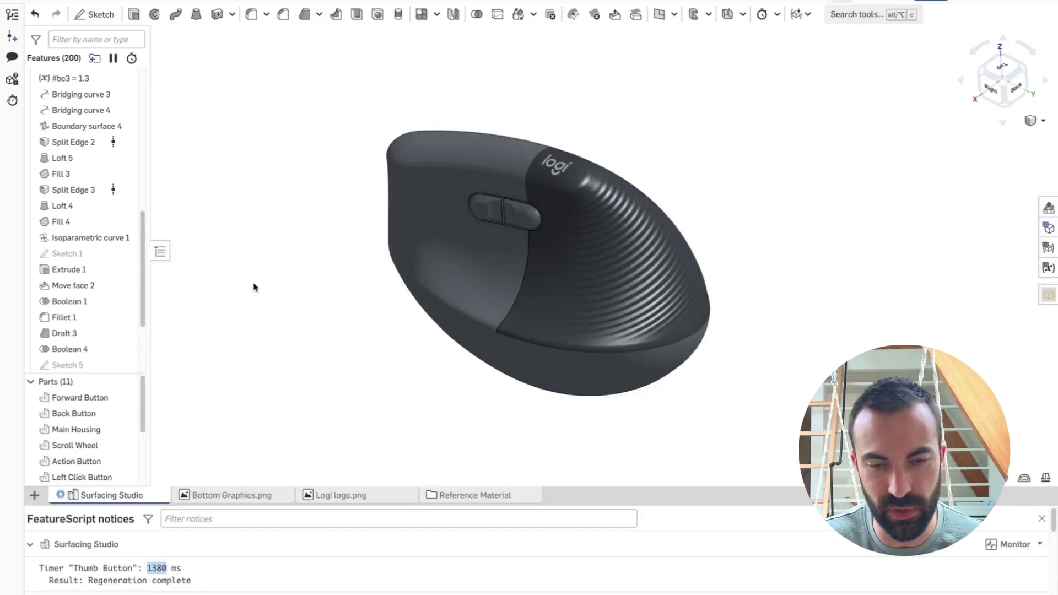
pyautogui.scroll(10, 143, 176)
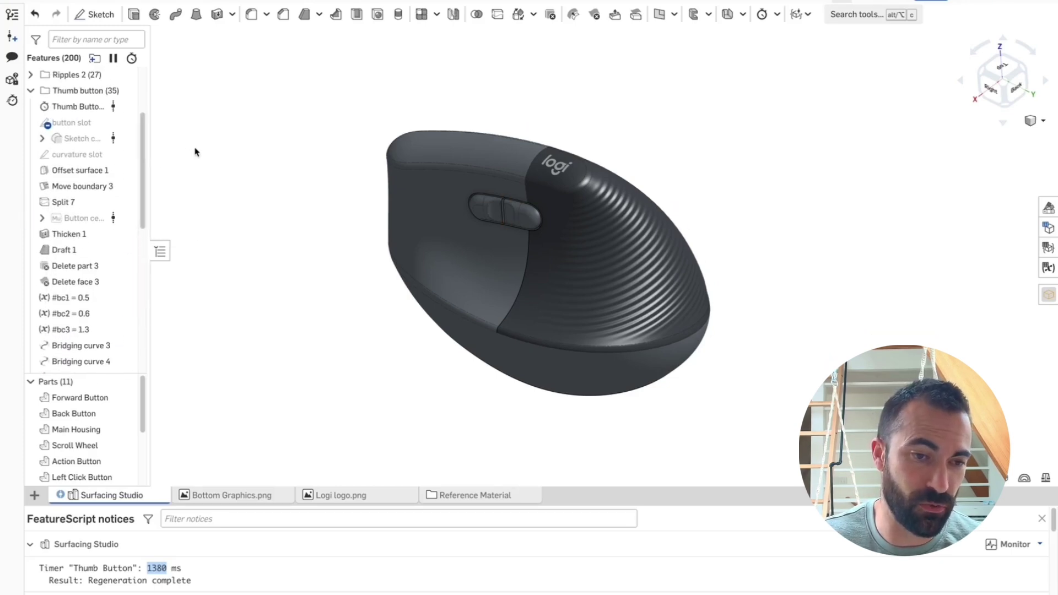
# Check Drape surface 1 and Loft 2 on the model from the regeneration times list
pyautogui.click(132, 58)
pyautogui.click(335, 78)
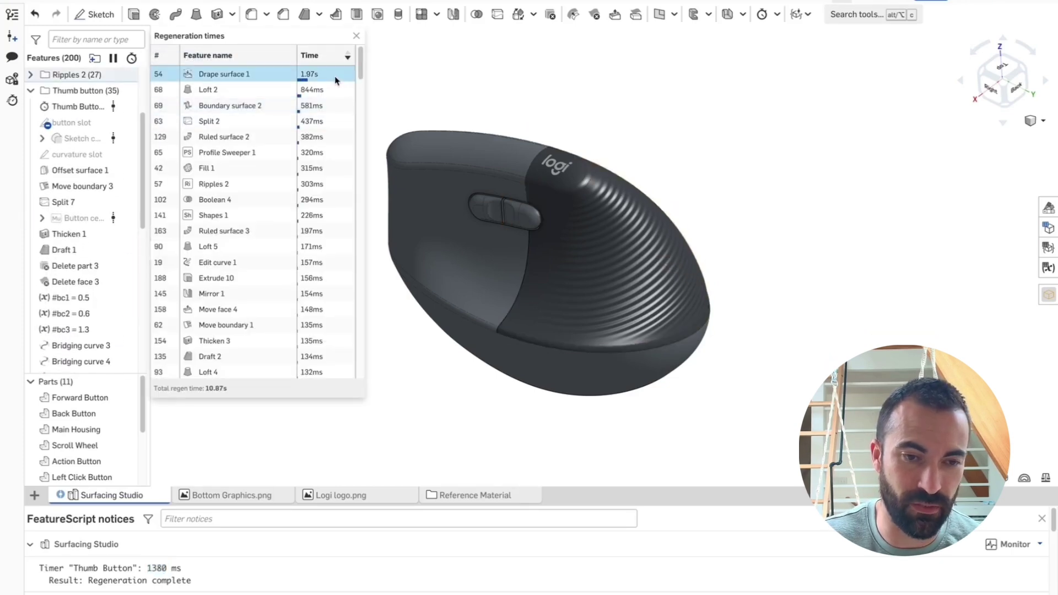
pyautogui.click(337, 90)
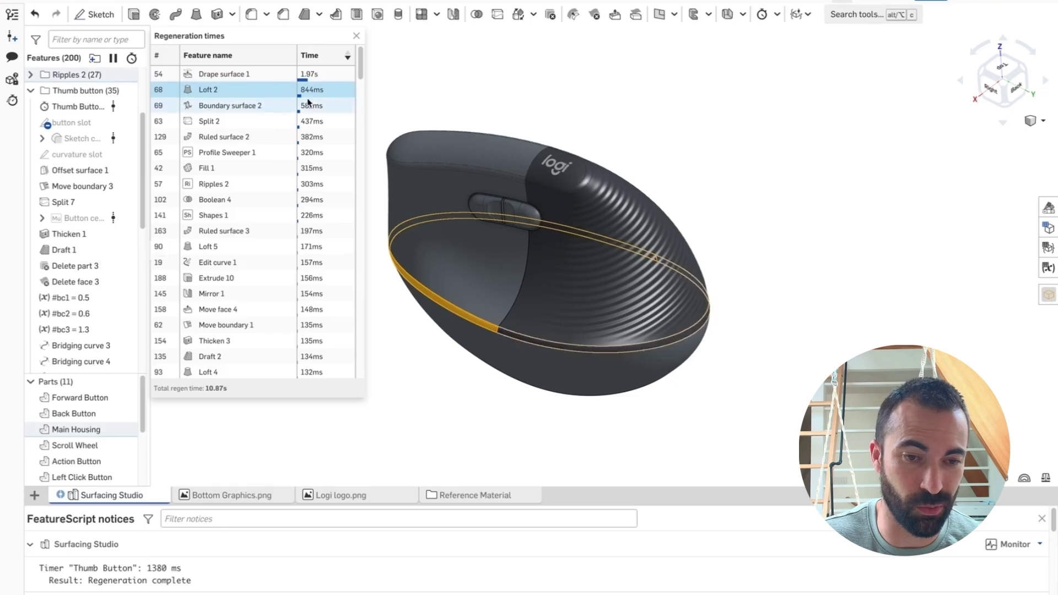
pyautogui.click(356, 36)
# Close the FeatureScript notices, collapse the Thumb button folder, and select the Button Details folder
pyautogui.moveTo(378, 94); pyautogui.dragTo(601, 117)
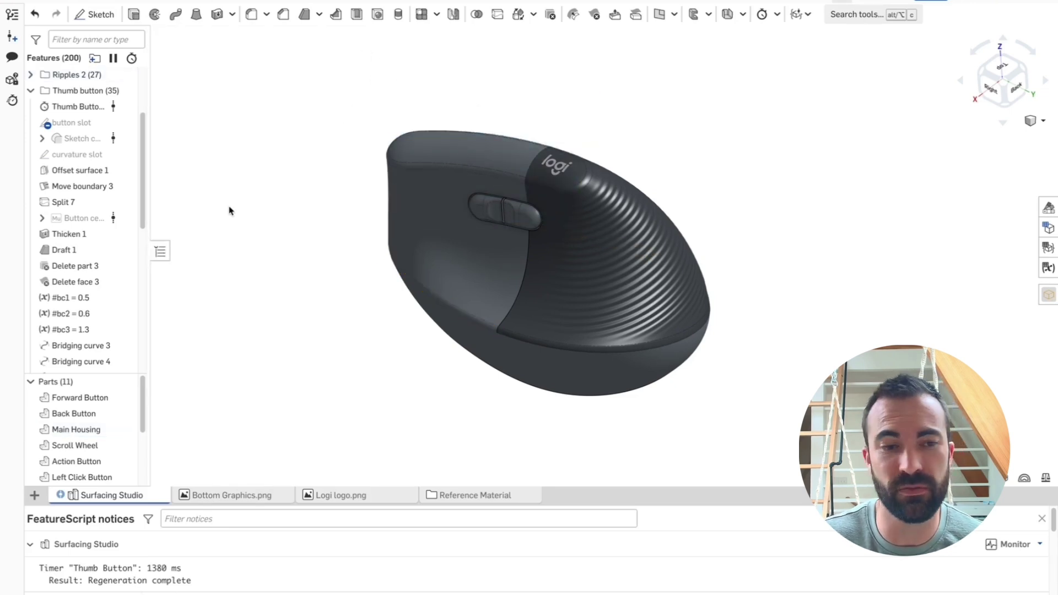
pyautogui.moveTo(141, 146); pyautogui.dragTo(141, 133)
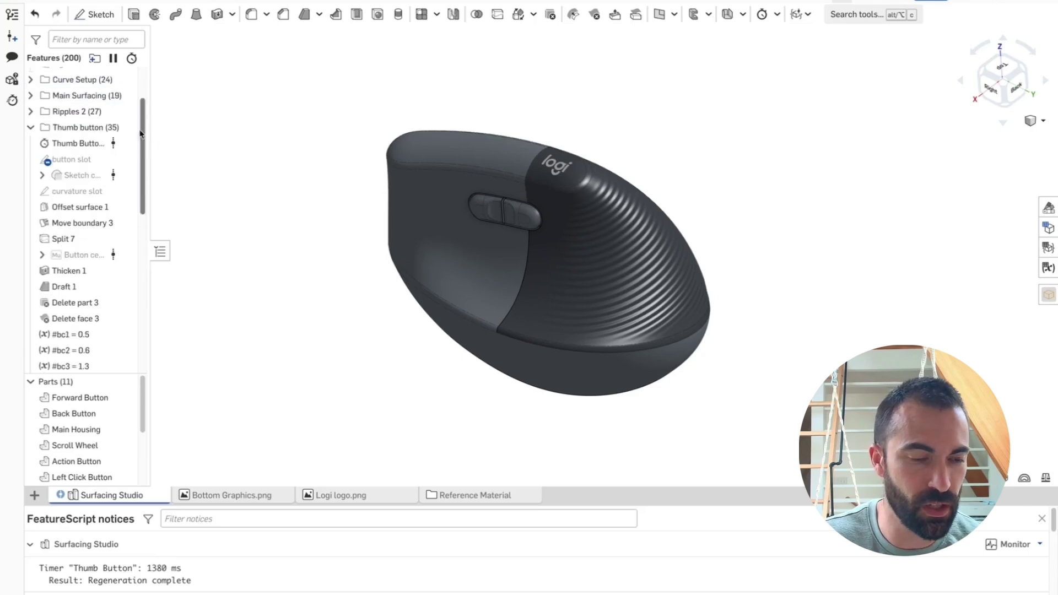
pyautogui.scroll(-1, 141, 133)
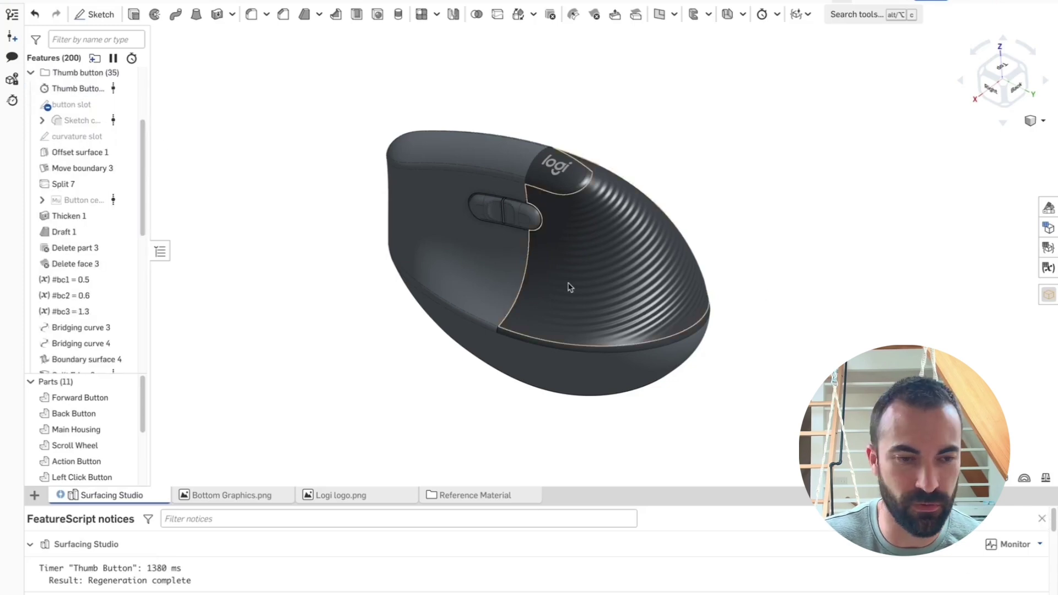
pyautogui.click(1042, 519)
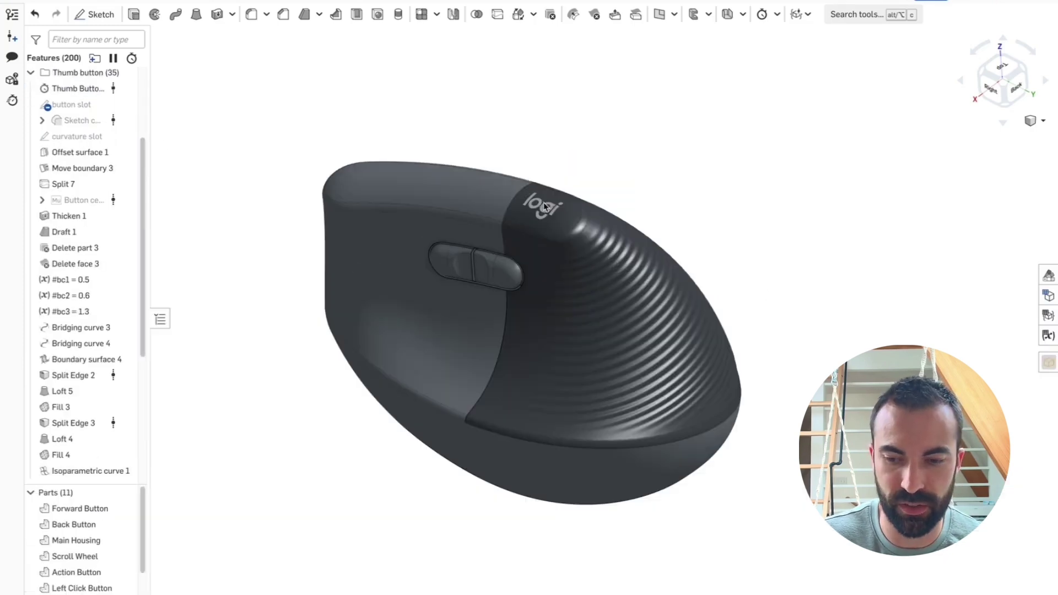
pyautogui.click(32, 74)
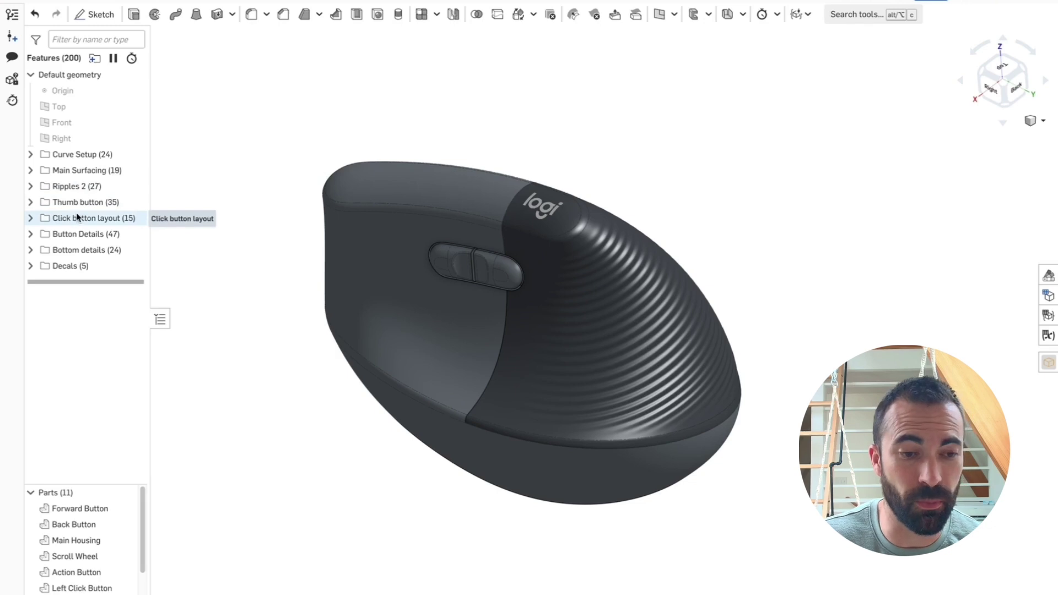
pyautogui.click(81, 236)
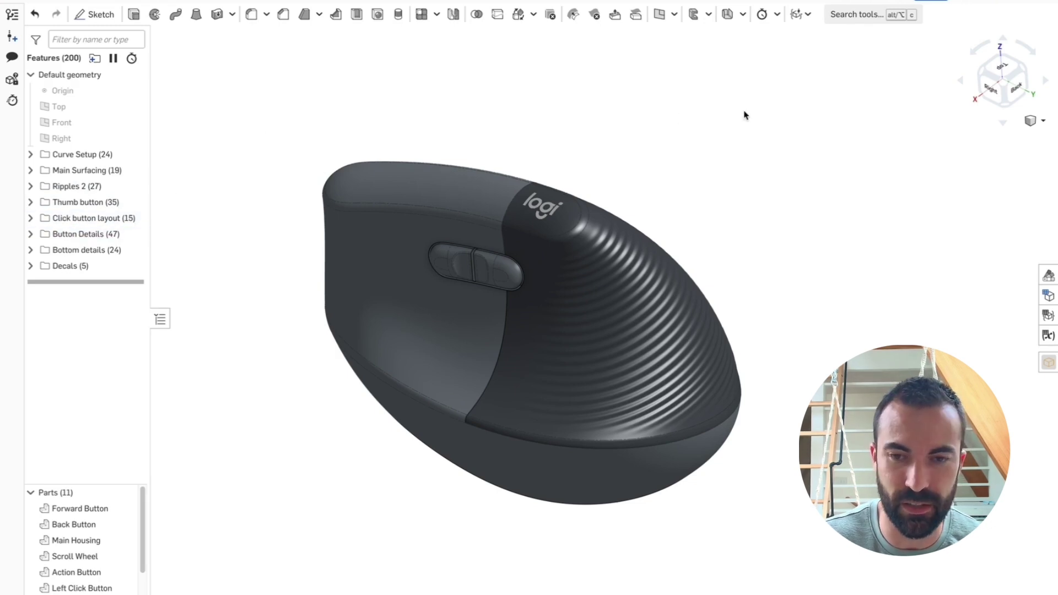
# Insert a Regen timer named 'Button Details' as a start timer
pyautogui.click(762, 15)
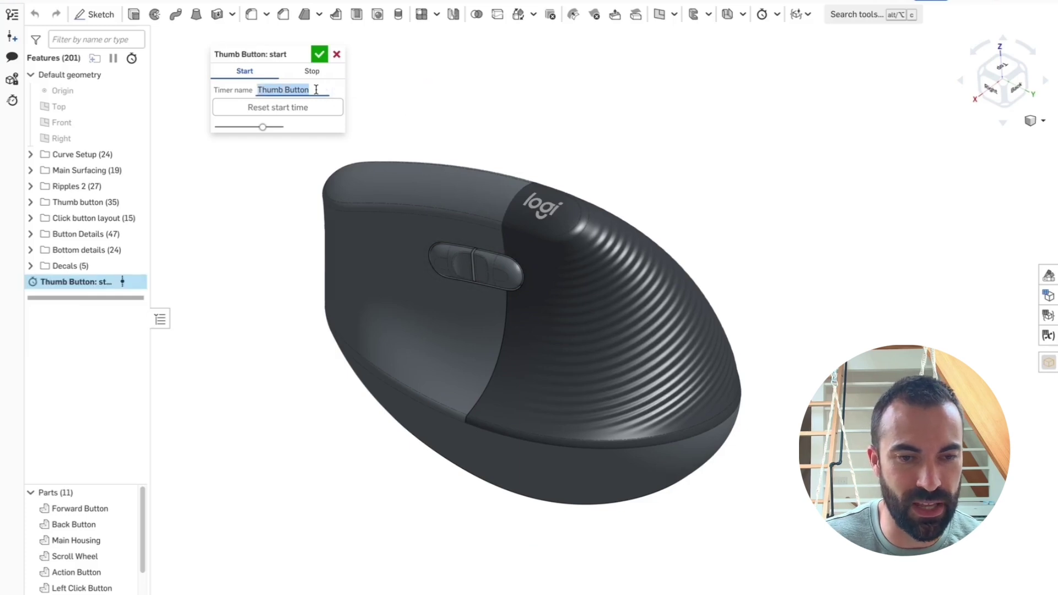
pyautogui.write('Button Details')
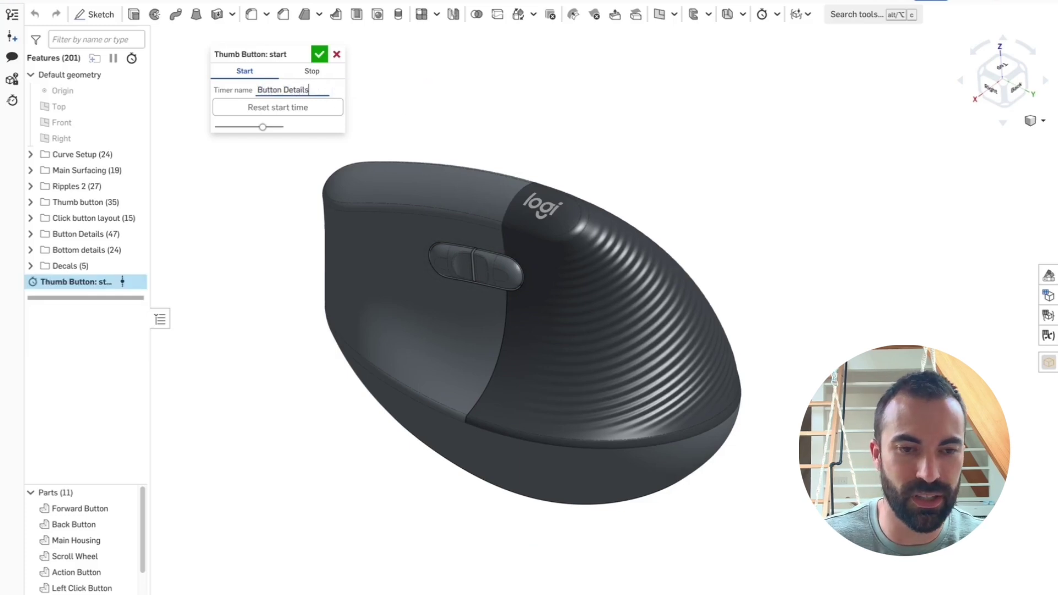
pyautogui.moveTo(312, 91); pyautogui.dragTo(232, 88)
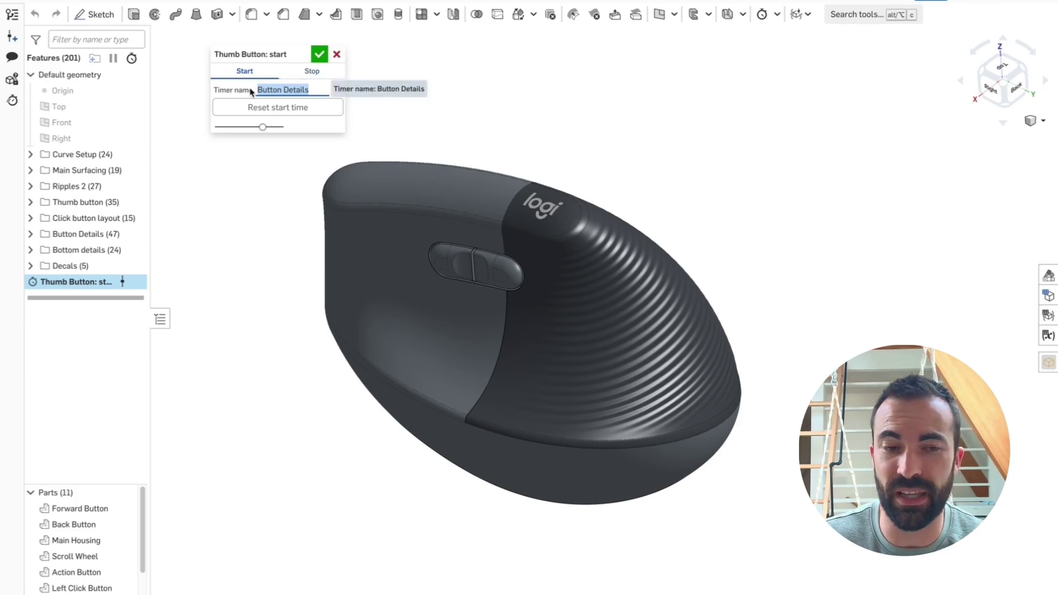
pyautogui.click(444, 73)
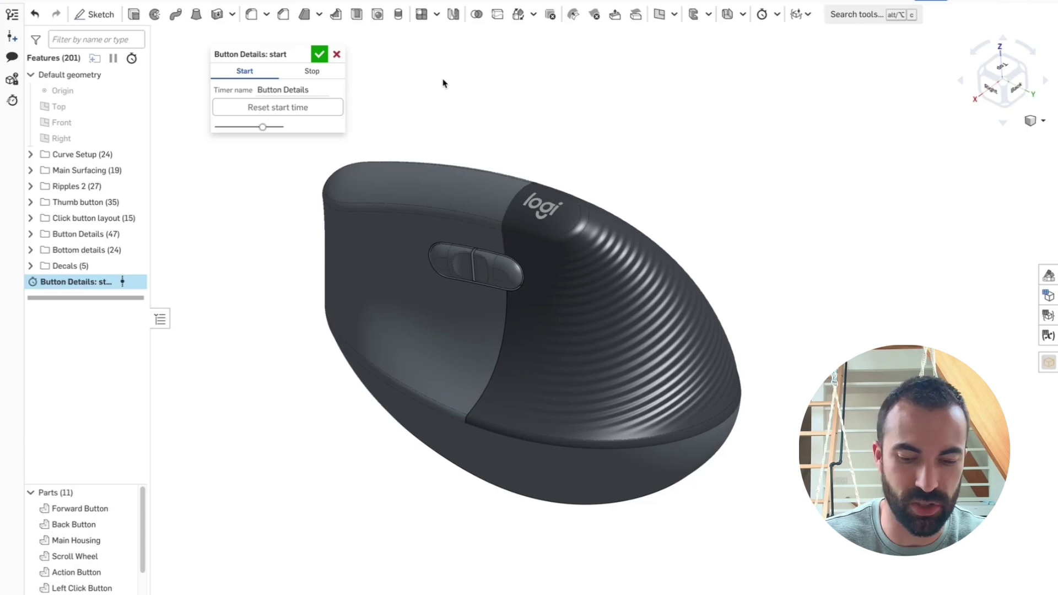
# Add a second Regen timer set to stop Button Details
pyautogui.press('Return')
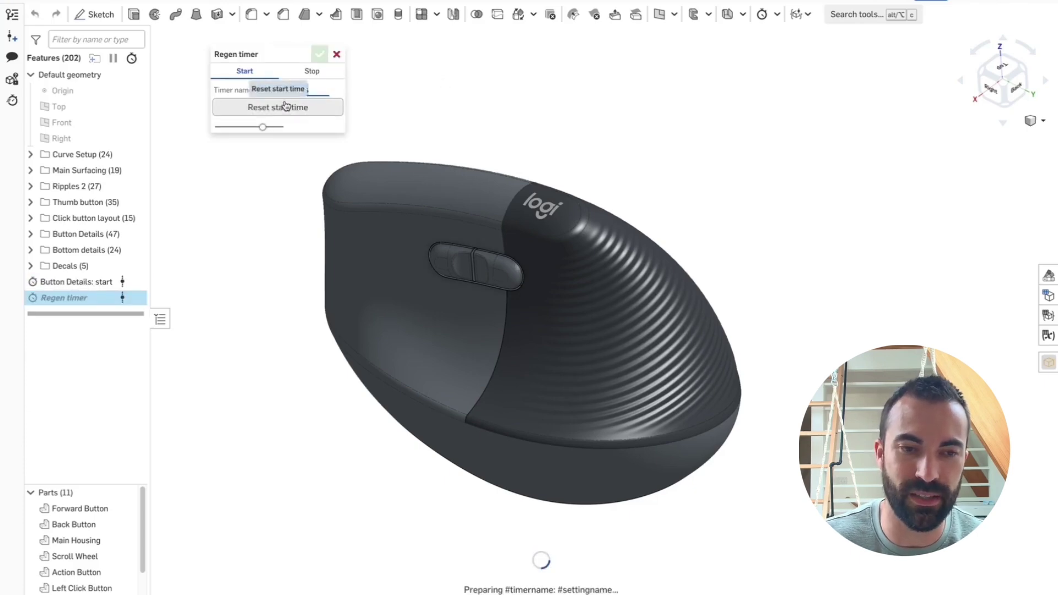
pyautogui.click(312, 72)
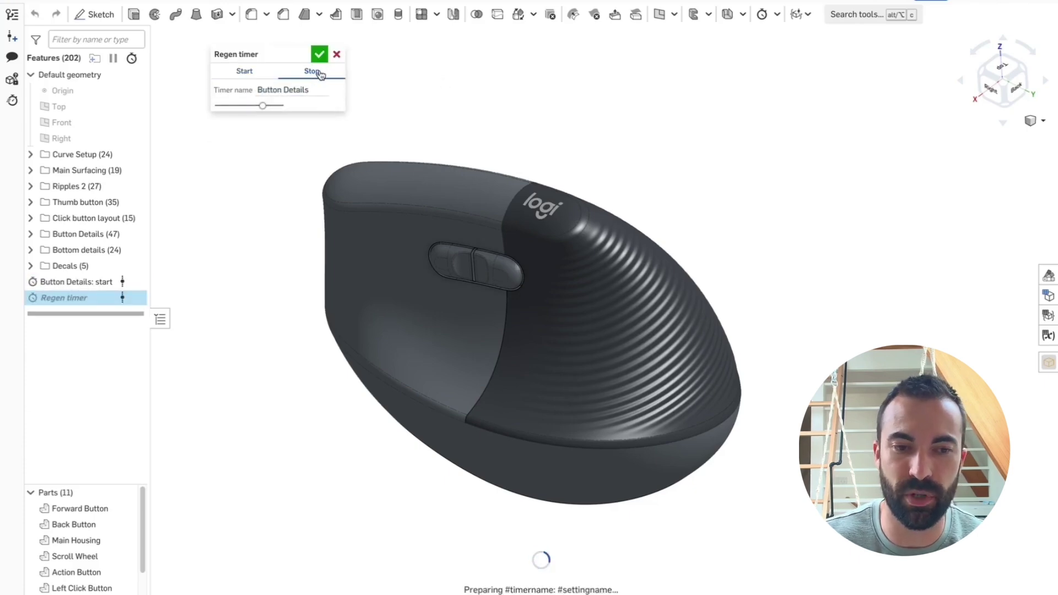
pyautogui.click(319, 54)
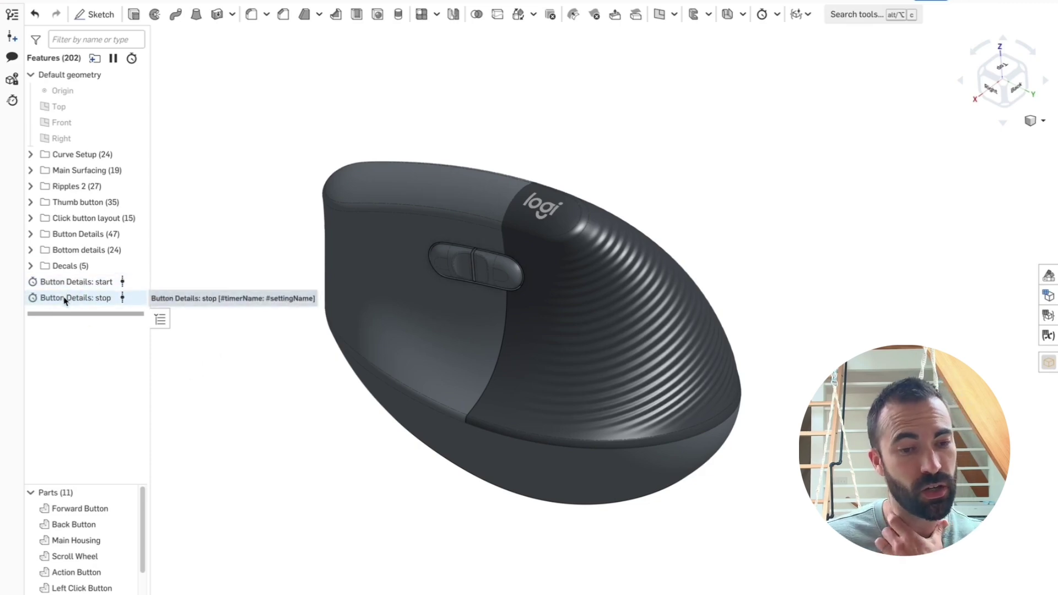
# Move the Button Details start timer above the Button Details folder and the stop timer just below it
pyautogui.moveTo(67, 282); pyautogui.dragTo(69, 231)
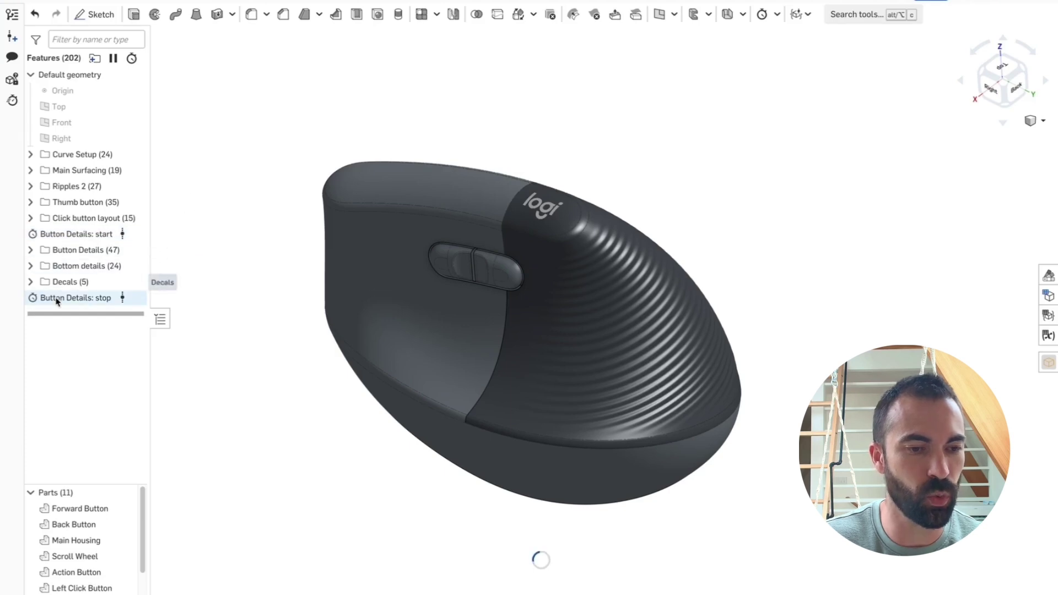
pyautogui.moveTo(35, 297); pyautogui.dragTo(57, 263)
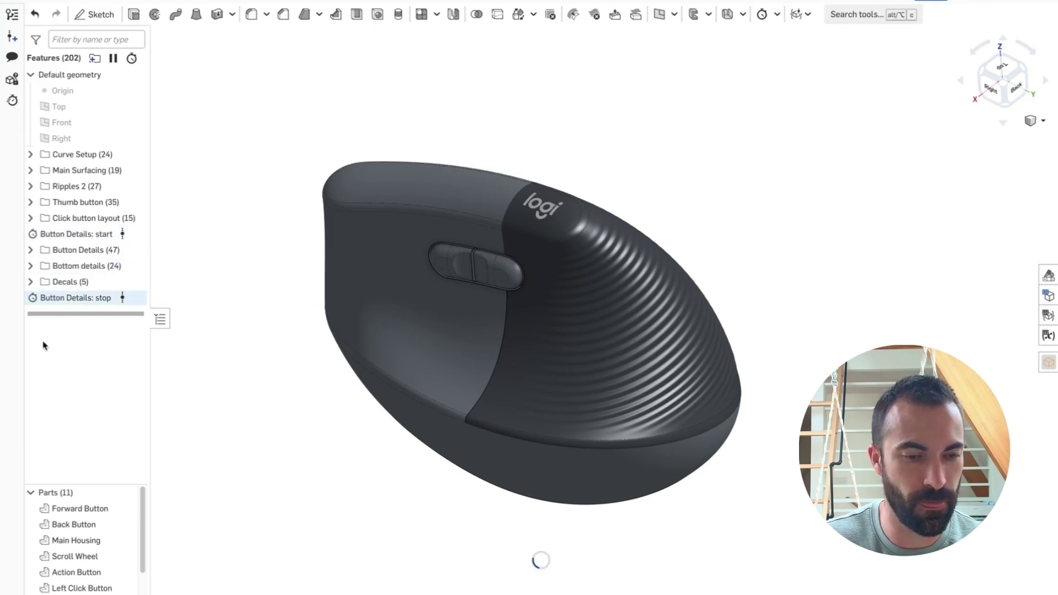
pyautogui.click(796, 14)
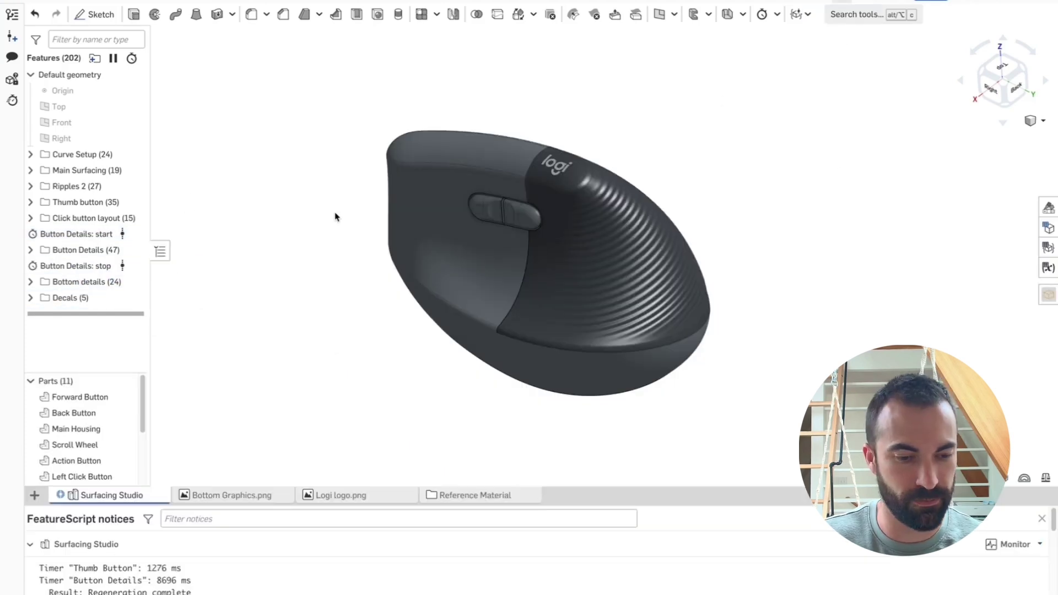
pyautogui.doubleClick(166, 583)
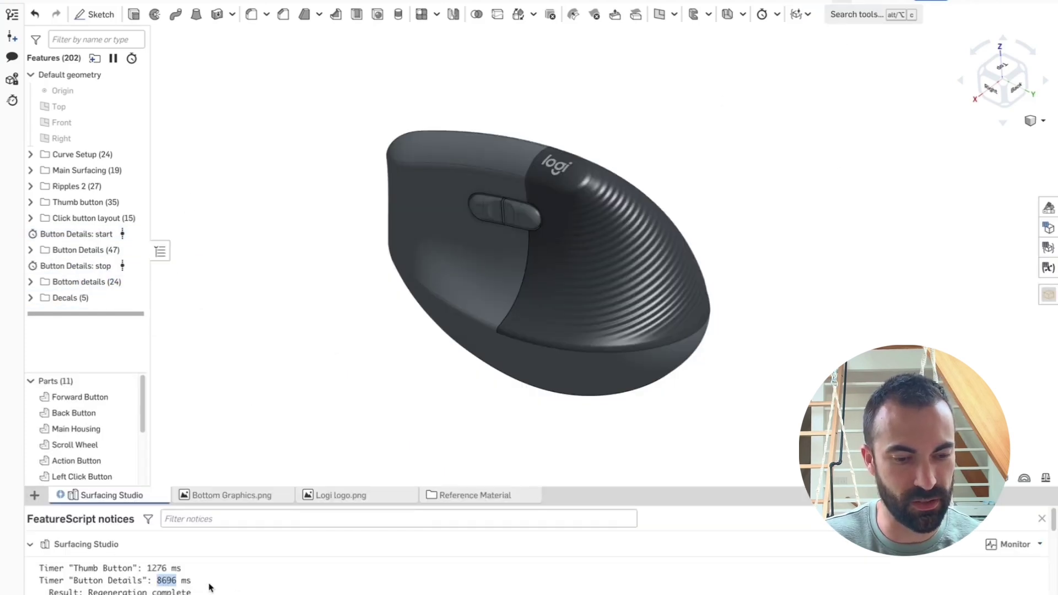
pyautogui.moveTo(196, 583); pyautogui.dragTo(37, 581)
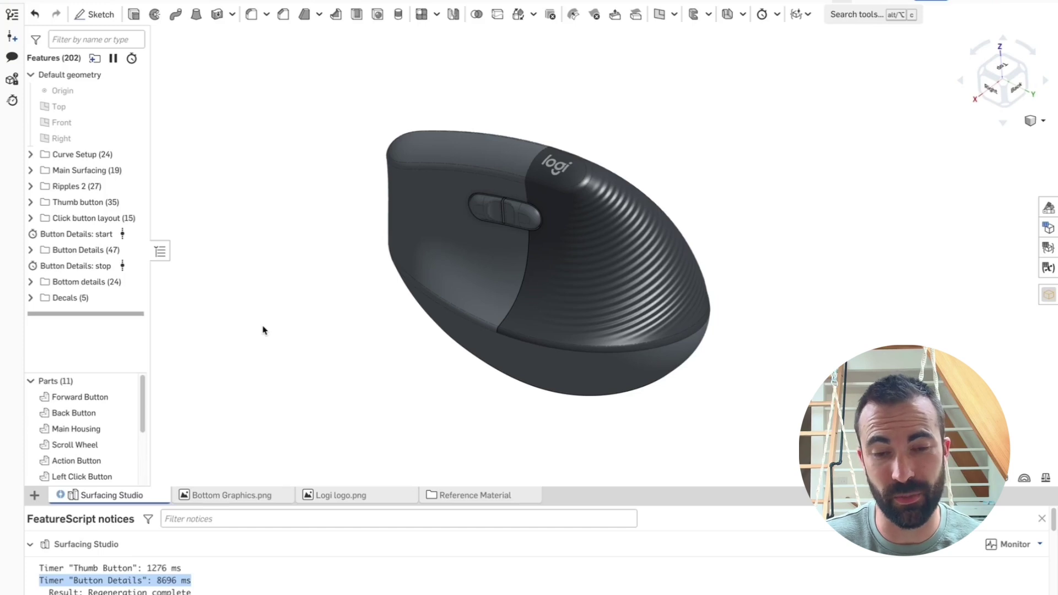
pyautogui.click(1041, 519)
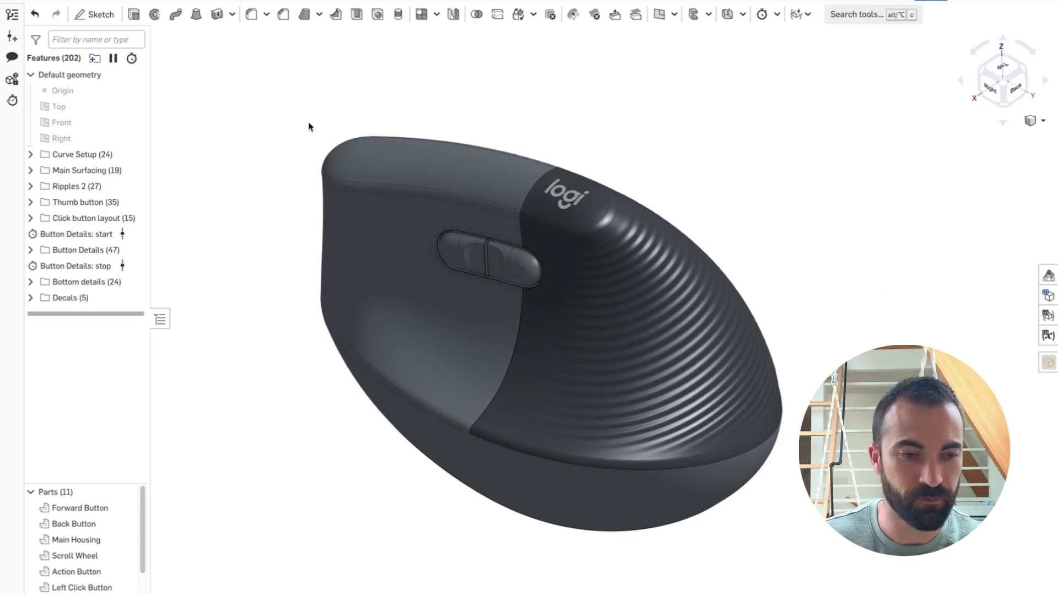
pyautogui.click(39, 234)
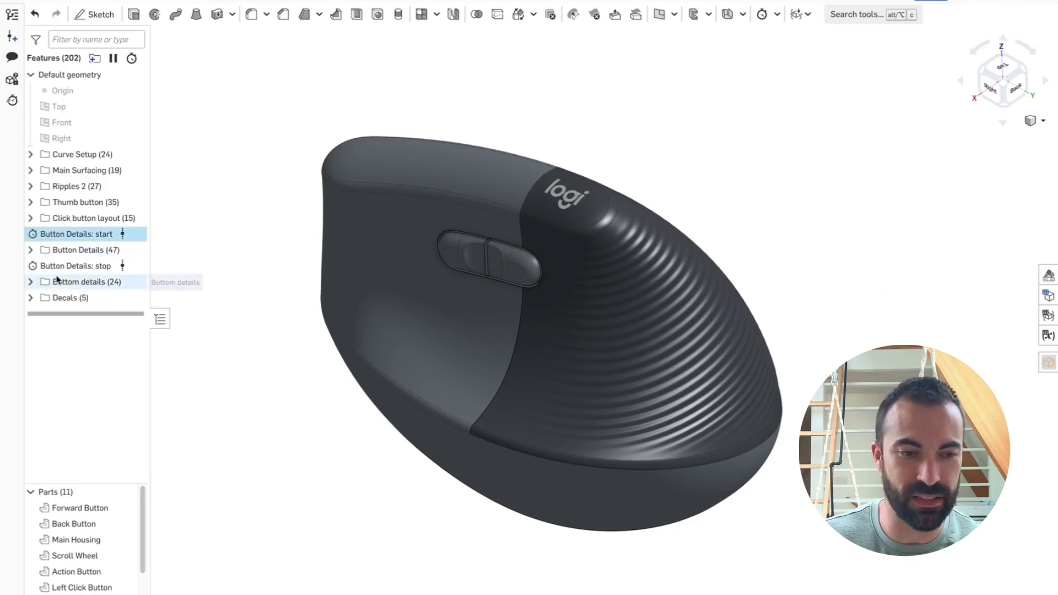
pyautogui.keyDown('ctrl'); pyautogui.click(57, 268); pyautogui.keyUp('ctrl')
pyautogui.click(274, 161)
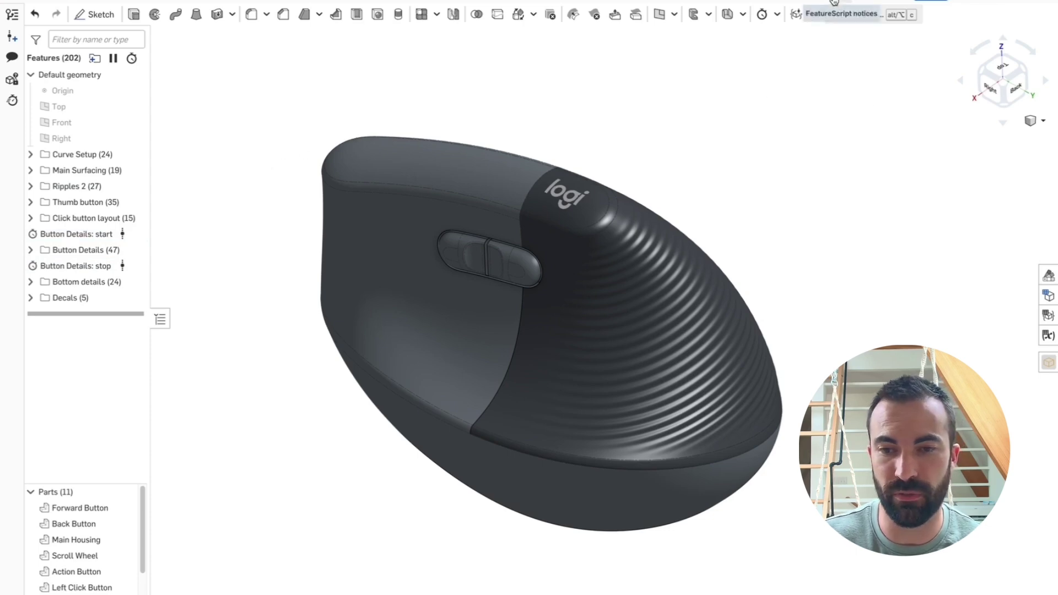
pyautogui.click(831, 2)
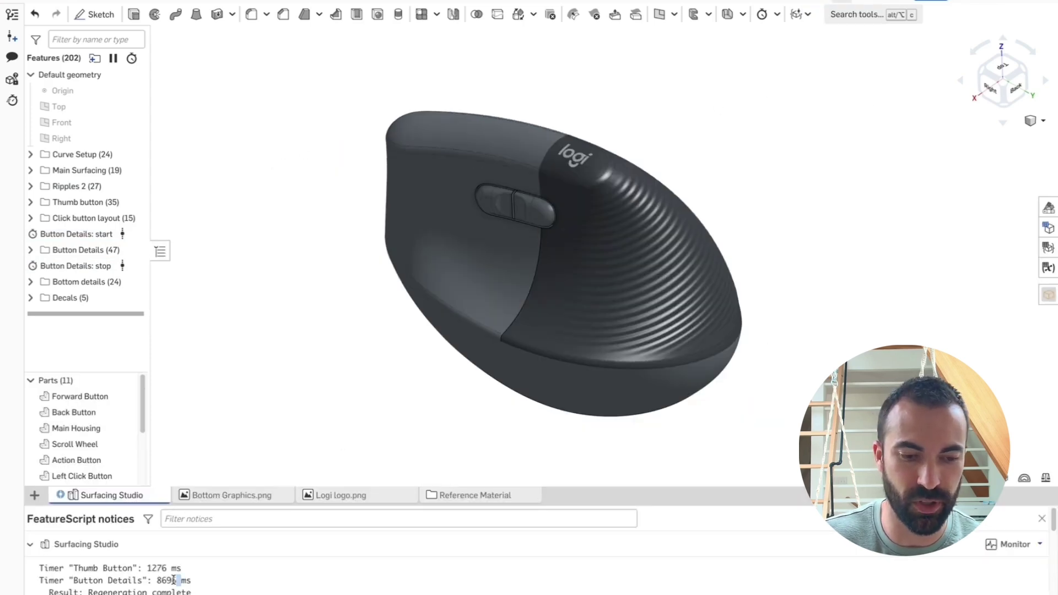
pyautogui.moveTo(173, 580); pyautogui.dragTo(154, 581)
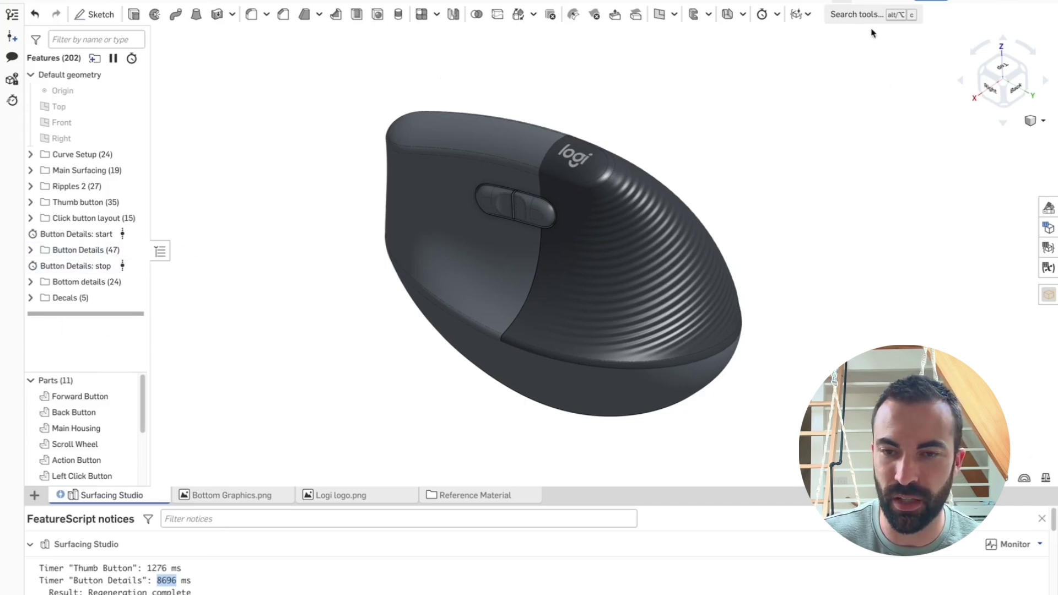
pyautogui.click(1041, 518)
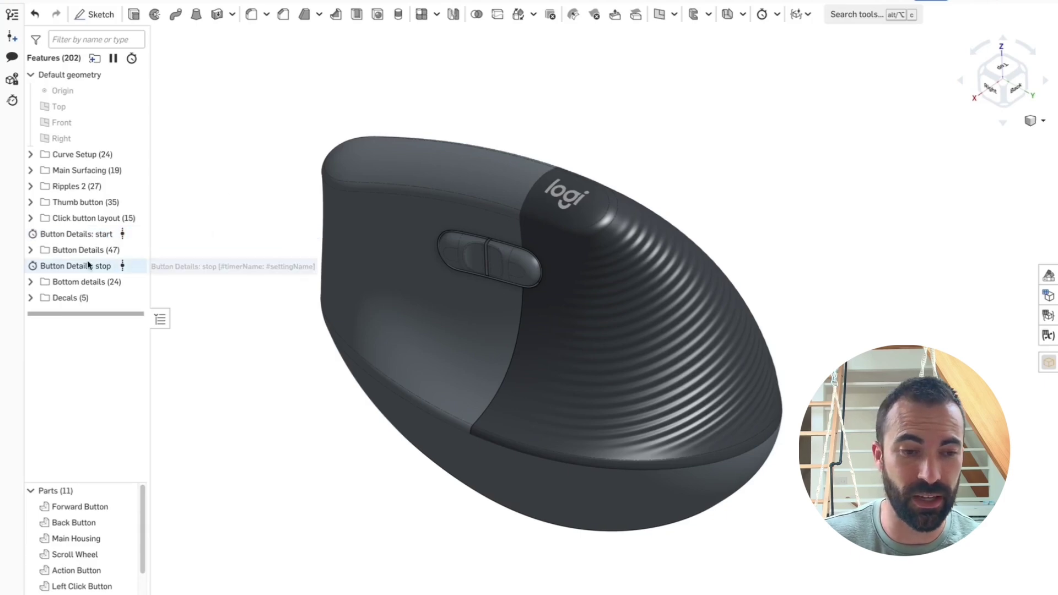
pyautogui.click(70, 271)
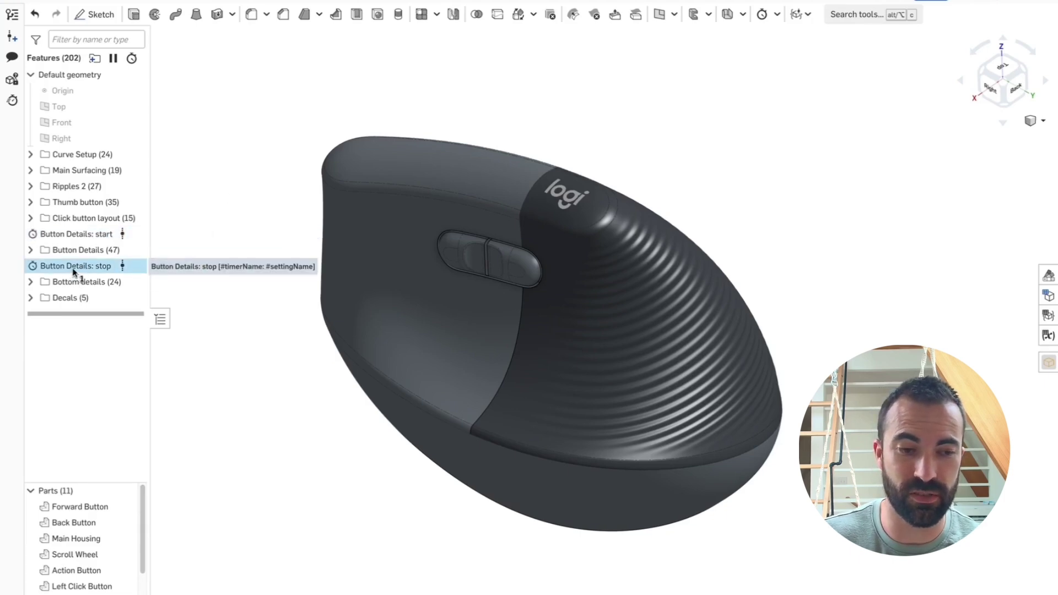
# Add a point to the Button Center Plane sketch, then read the 14097 ms Button Details timer notice
pyautogui.click(31, 251)
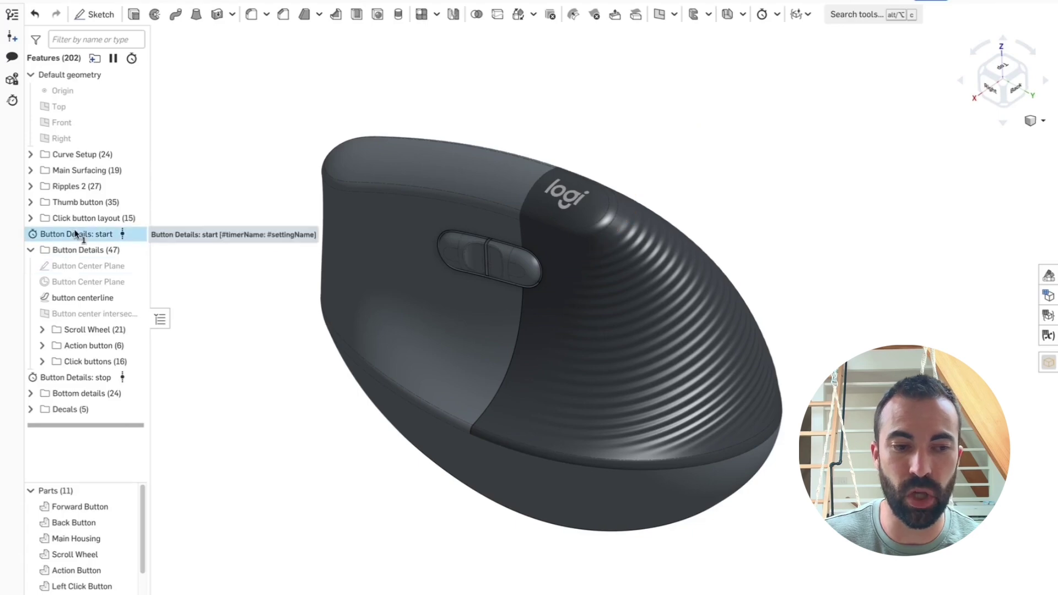
pyautogui.doubleClick(89, 266)
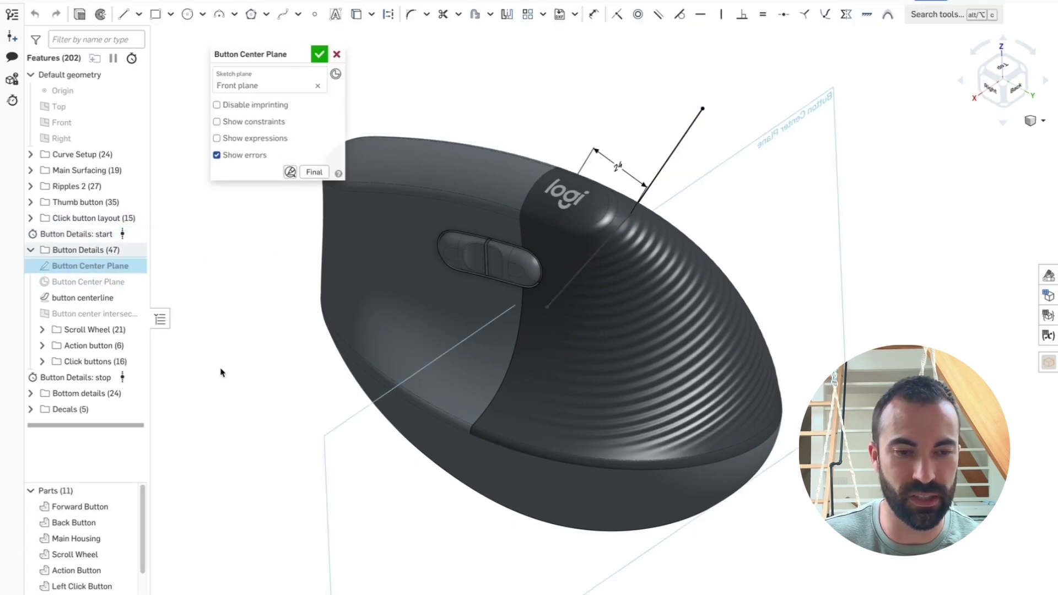
pyautogui.click(315, 14)
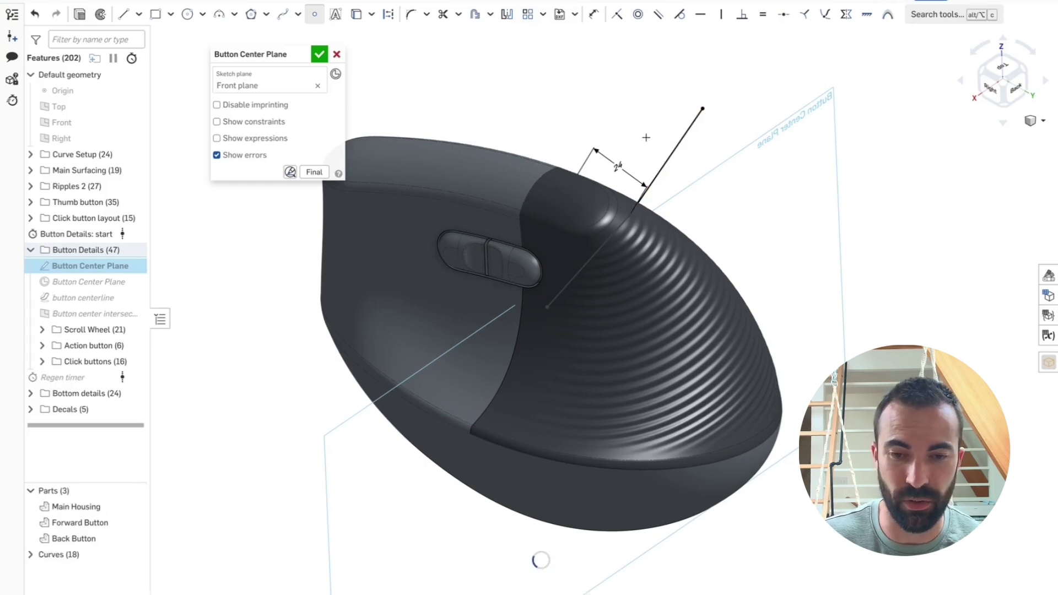
pyautogui.click(652, 105)
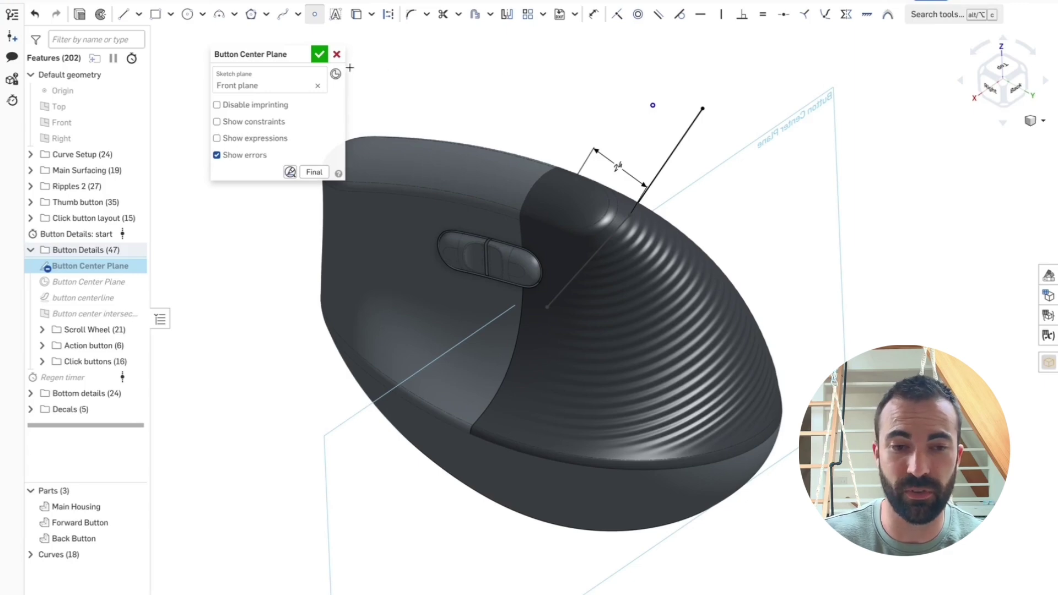
pyautogui.click(319, 56)
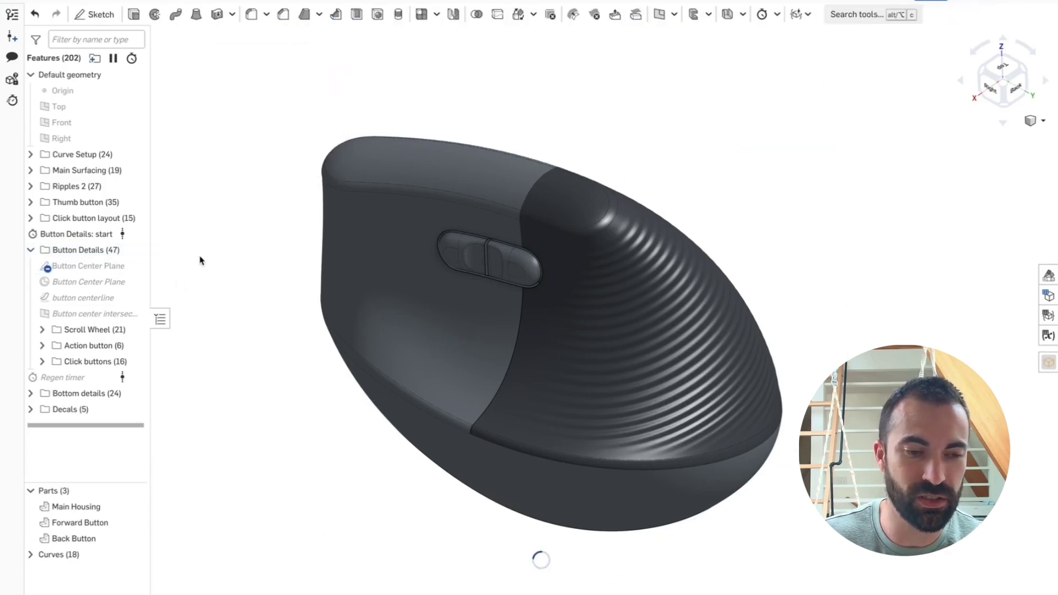
pyautogui.click(796, 14)
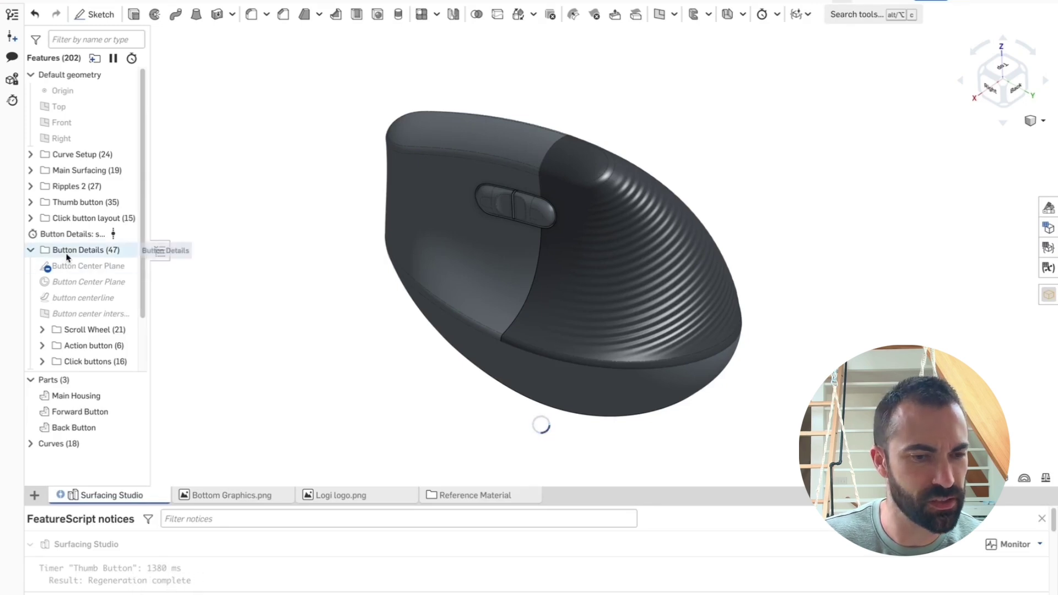
pyautogui.scroll(-1, 140, 193)
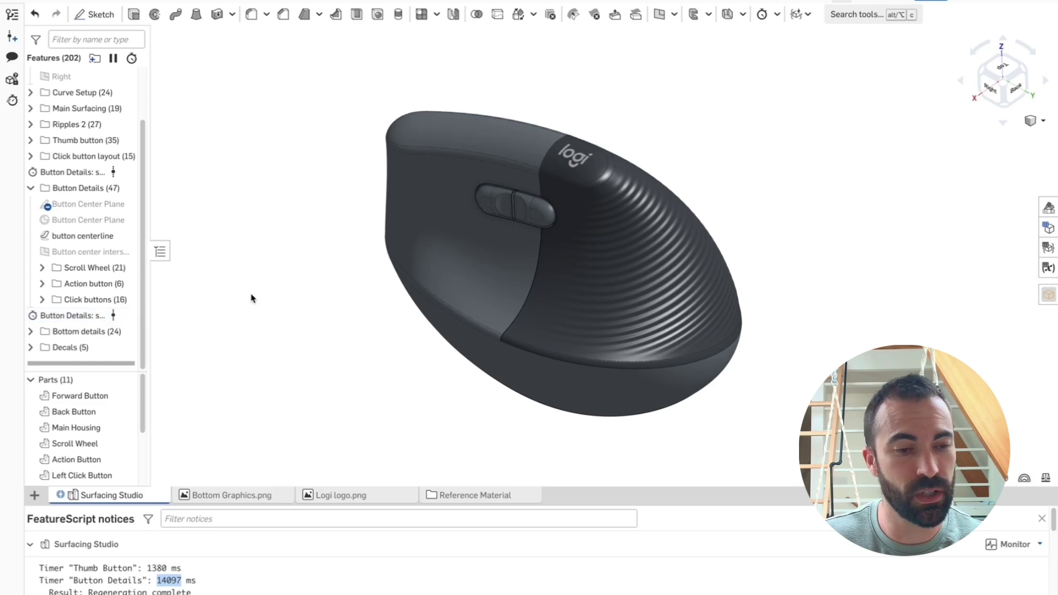
# Reset the Button Details start timer's start time and select the new 2897 ms timer value
pyautogui.doubleClick(70, 173)
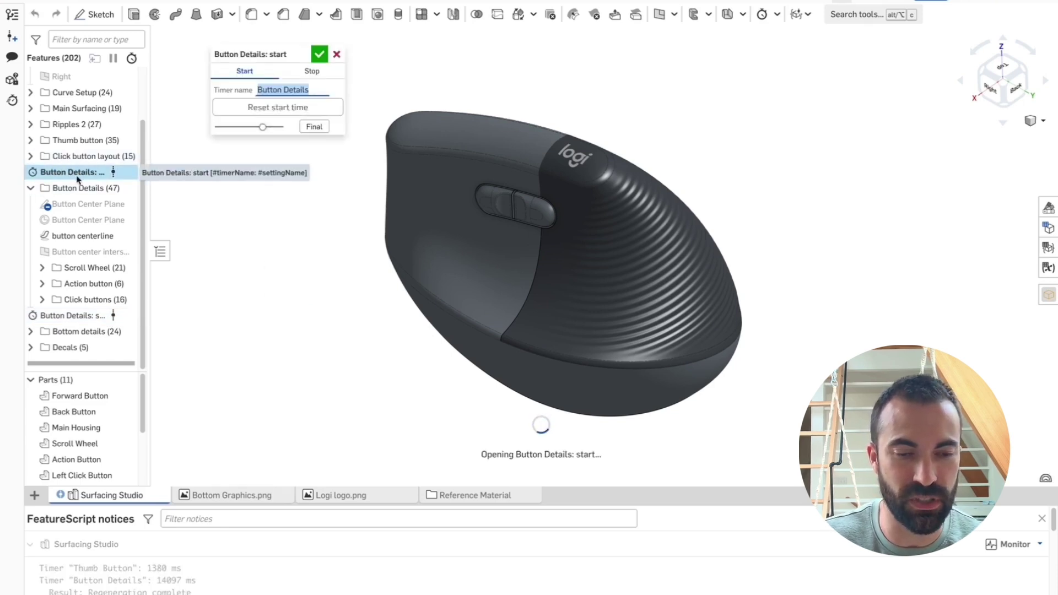
pyautogui.click(314, 127)
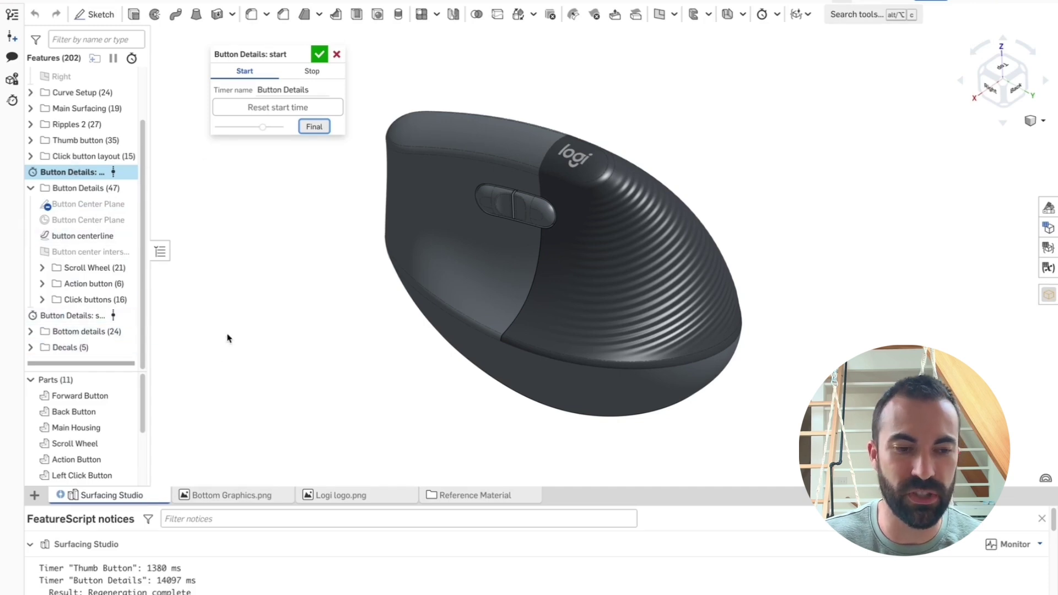
pyautogui.click(277, 108)
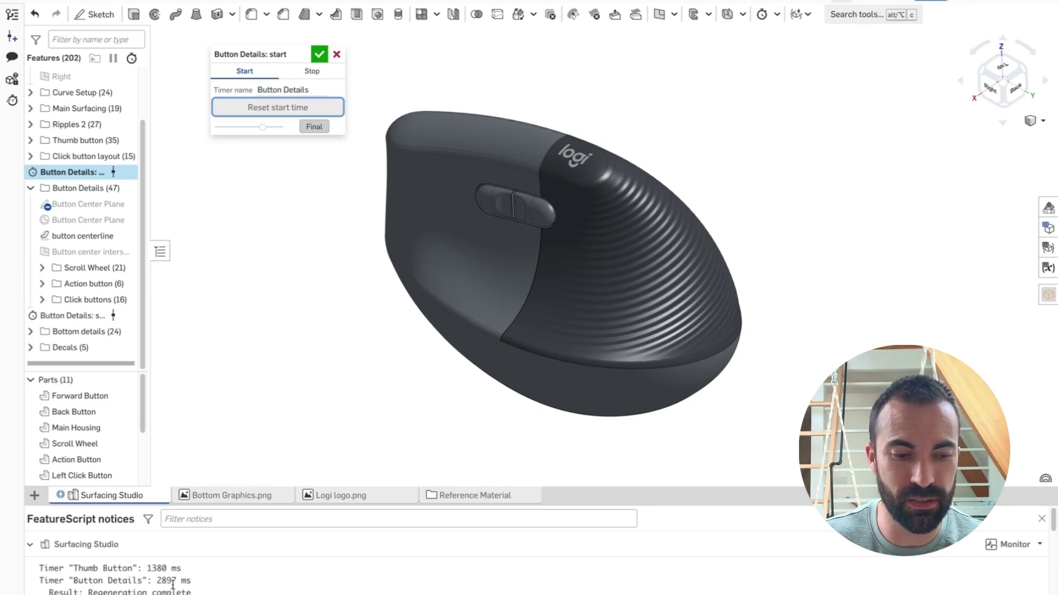
pyautogui.doubleClick(169, 581)
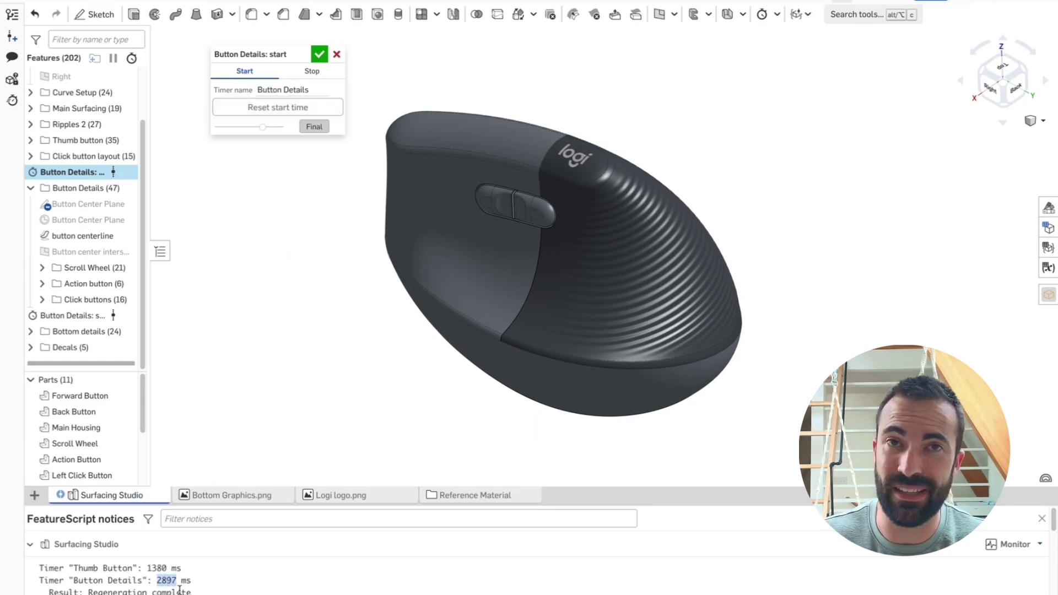